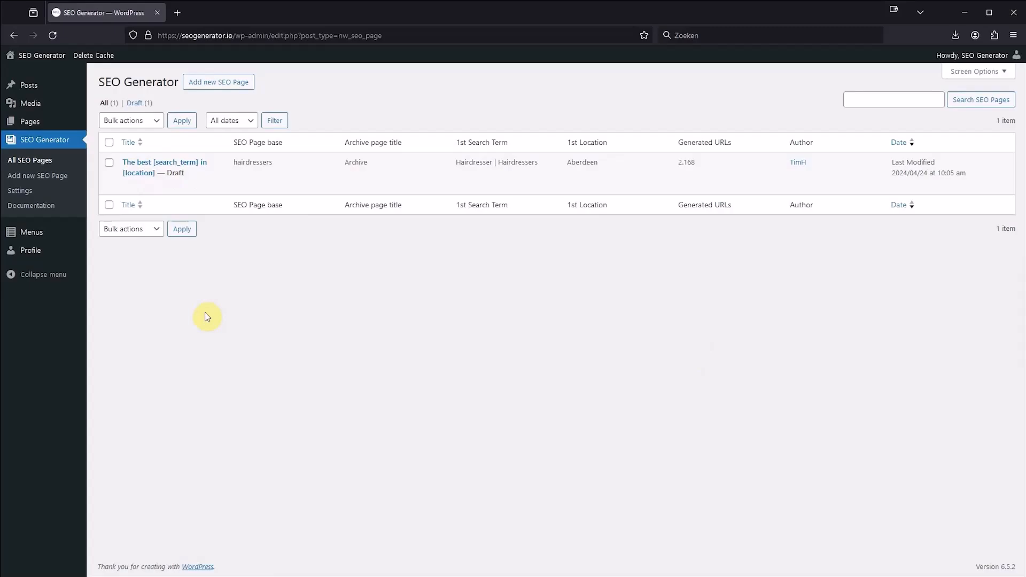
Open the draft SEO page "The best [search_term] in [location]" for editing and inspect how its slug and page base form the URL structure.
left_click(133, 162)
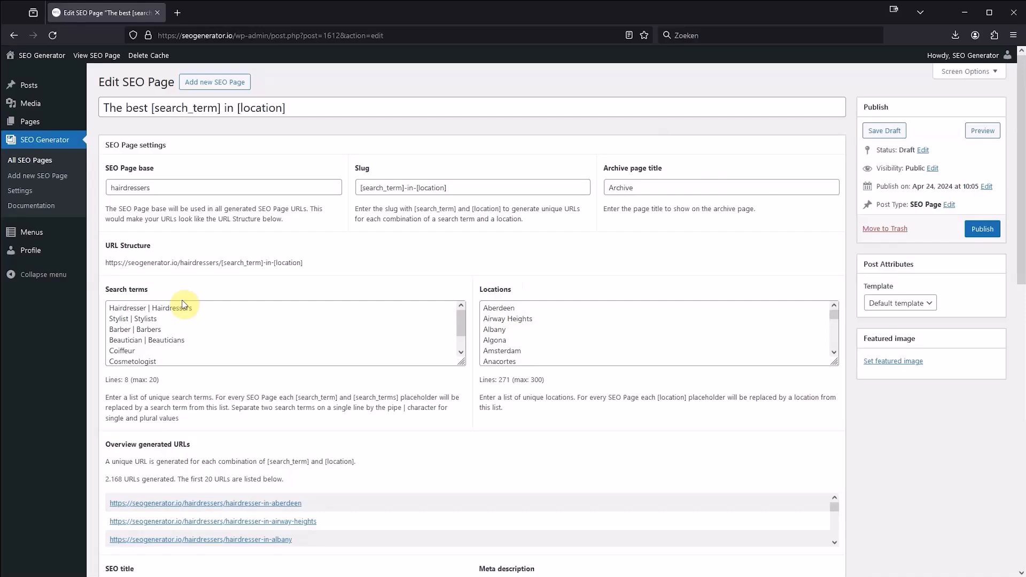
left_click(459, 188)
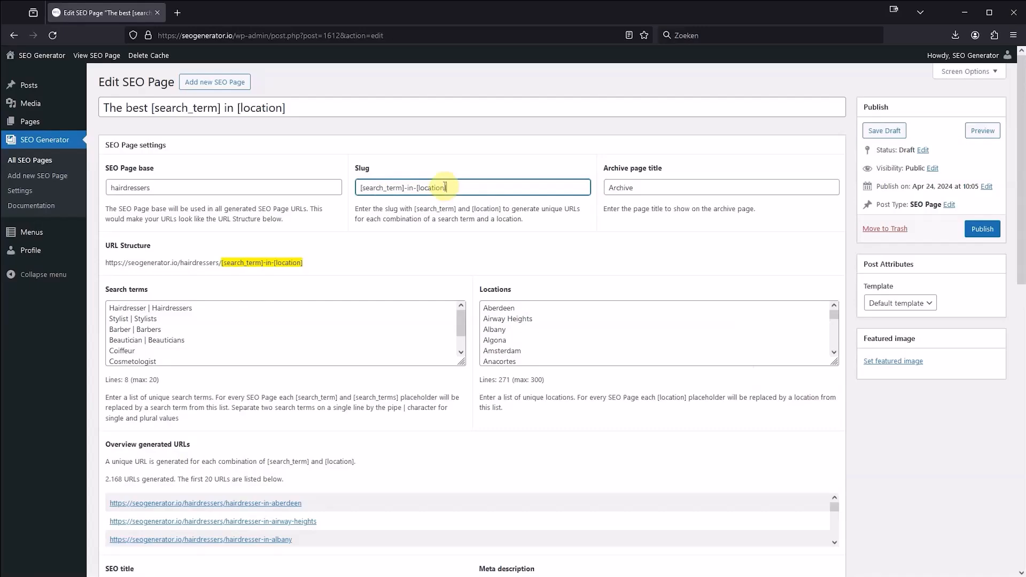
left_click(177, 184)
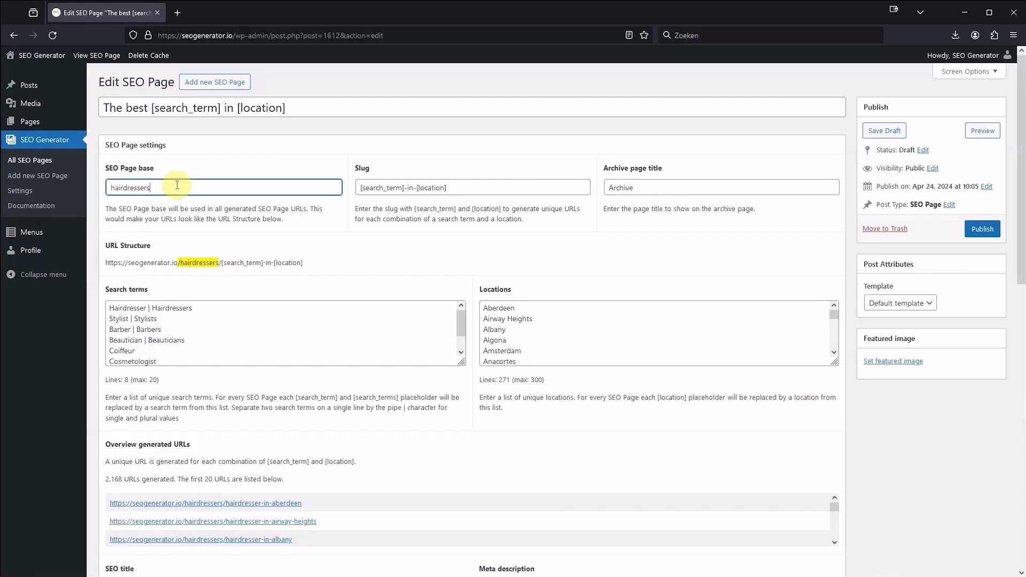
Check the line counts of the search terms and locations, the number of generated URLs, and the page base and slug fields.
left_click_drag(131, 380, 105, 384)
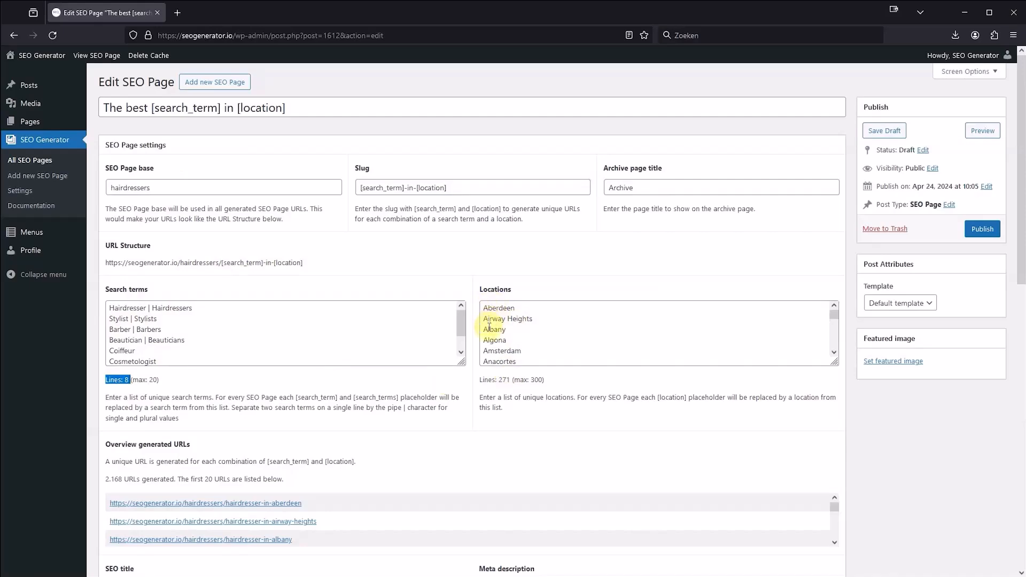
left_click_drag(494, 379, 510, 381)
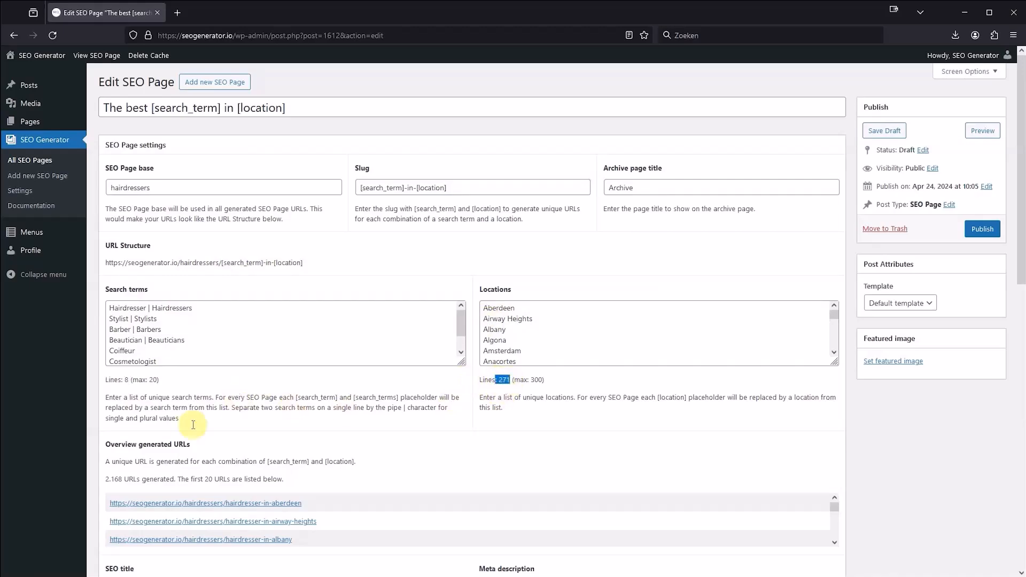
left_click_drag(122, 479, 107, 480)
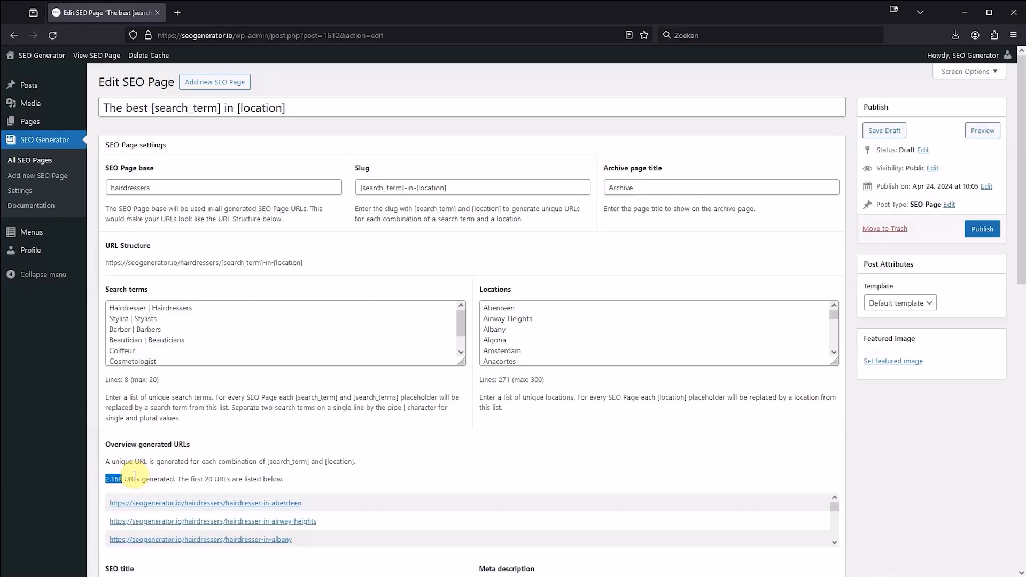
left_click(218, 473)
left_click(245, 188)
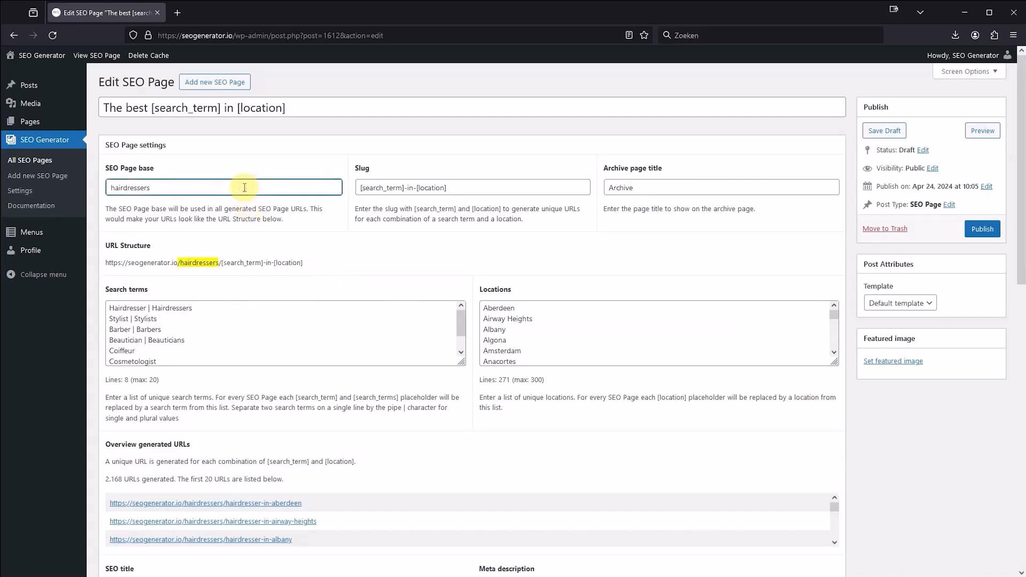
left_click(461, 188)
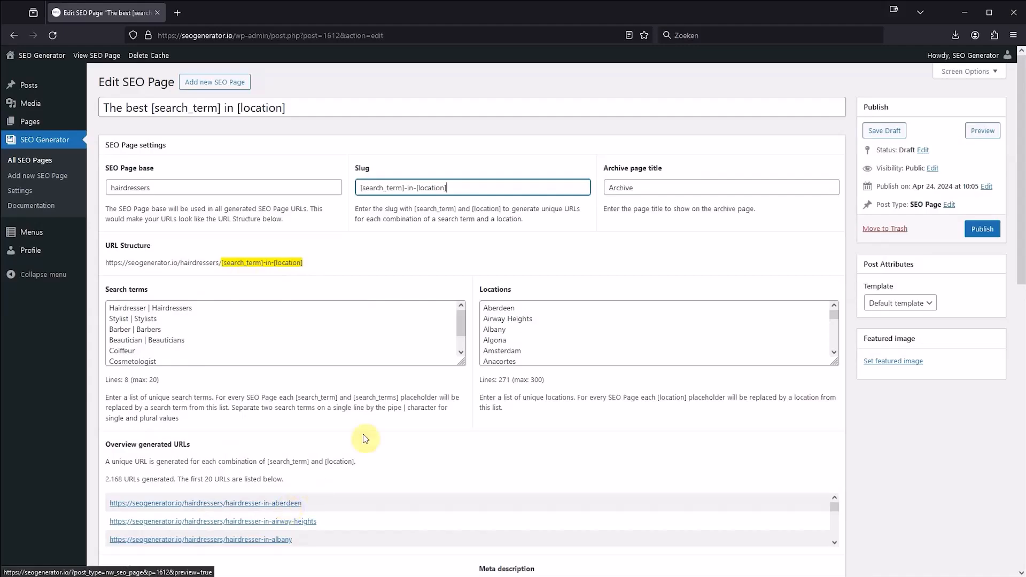
Examine the [search_term], [search_terms] and [location] placeholders and the "Book now" link in the page content.
scroll(369, 427, "down", 10)
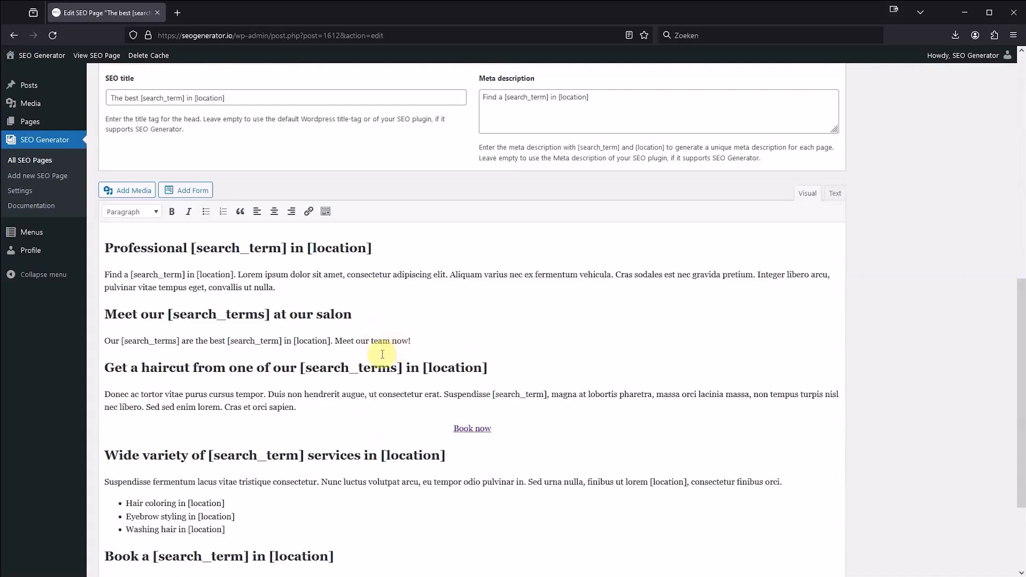
double_click(219, 247)
left_click(342, 247)
double_click(342, 246)
double_click(214, 315)
double_click(332, 368)
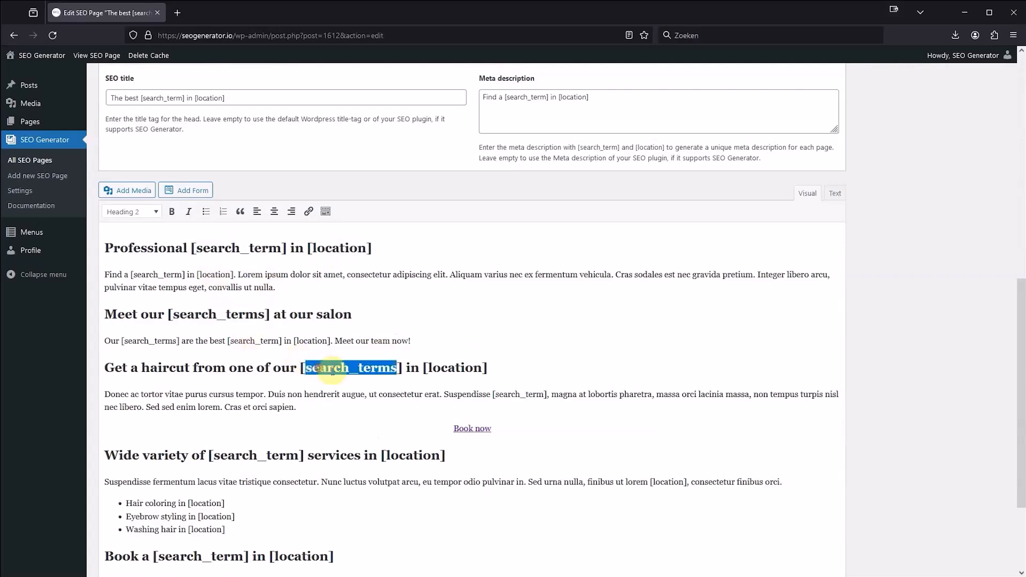
double_click(454, 368)
double_click(506, 396)
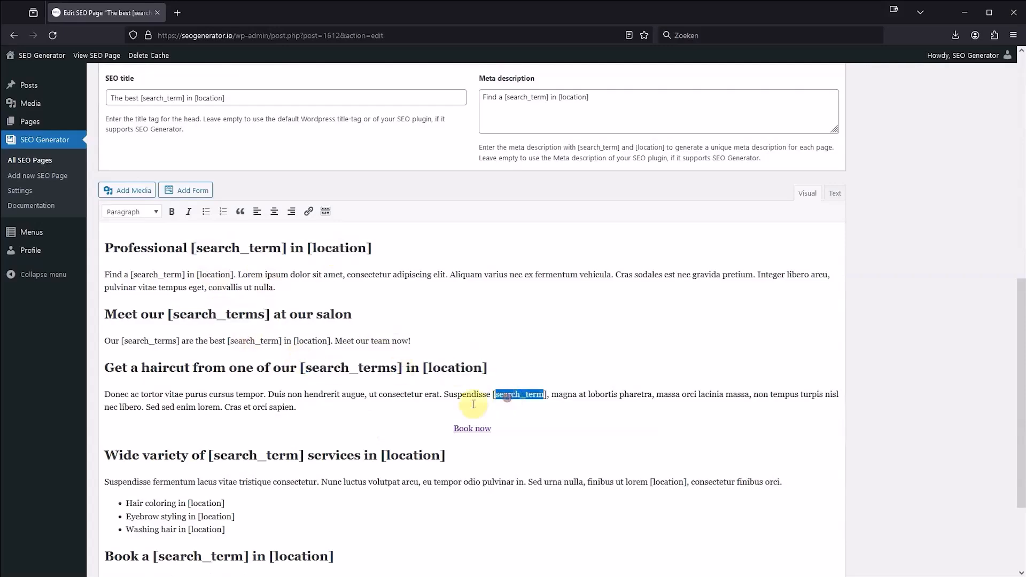
left_click(472, 428)
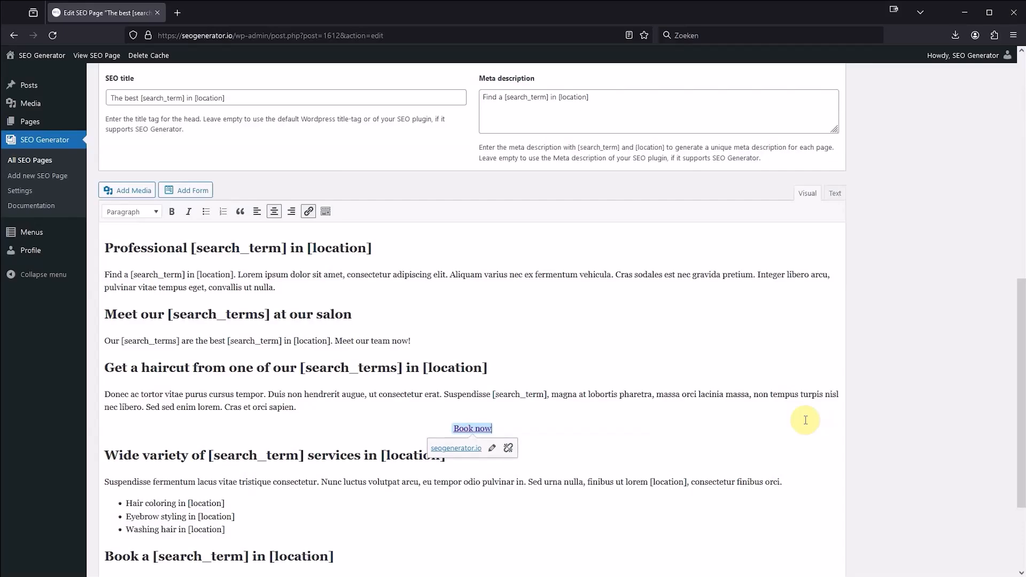
Inspect the pipe-separated singular and plural entry "Hairdresser | Hairdressers" in the search terms list.
scroll(805, 420, "up", 7)
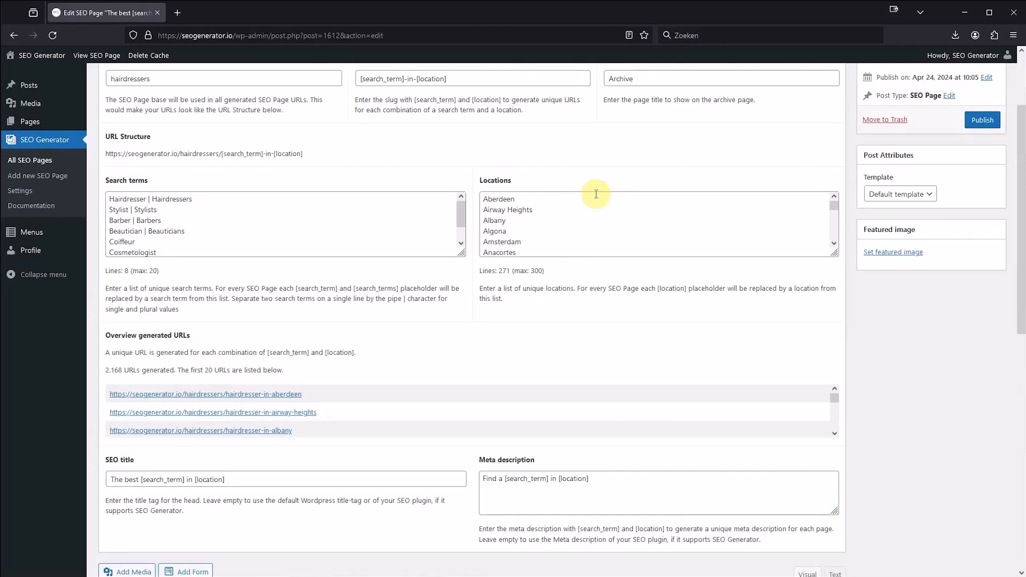
left_click(149, 199)
left_click_drag(146, 198, 144, 199)
left_click(190, 176)
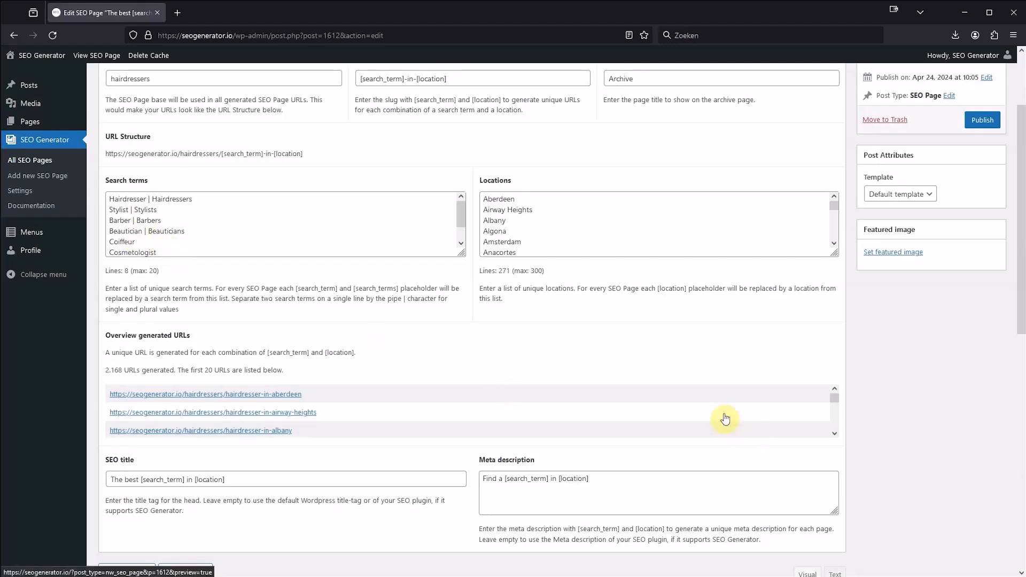
Compare the singular [search_term], plural [search_terms] and [location] placeholders in the first two content headings.
scroll(726, 419, "down", 5)
scroll(840, 408, "down", 5)
scroll(843, 403, "down", 2)
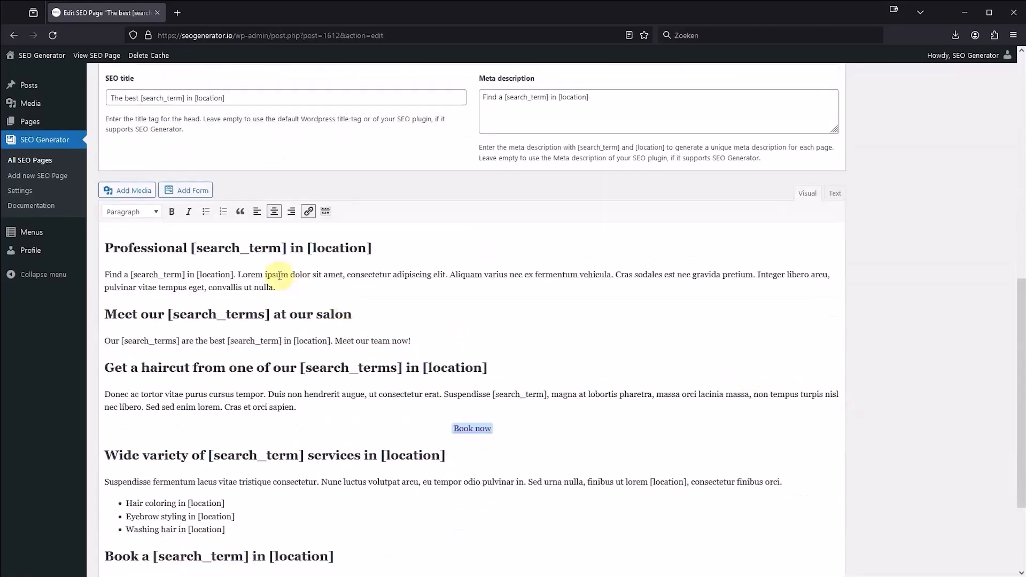
double_click(238, 247)
double_click(233, 312)
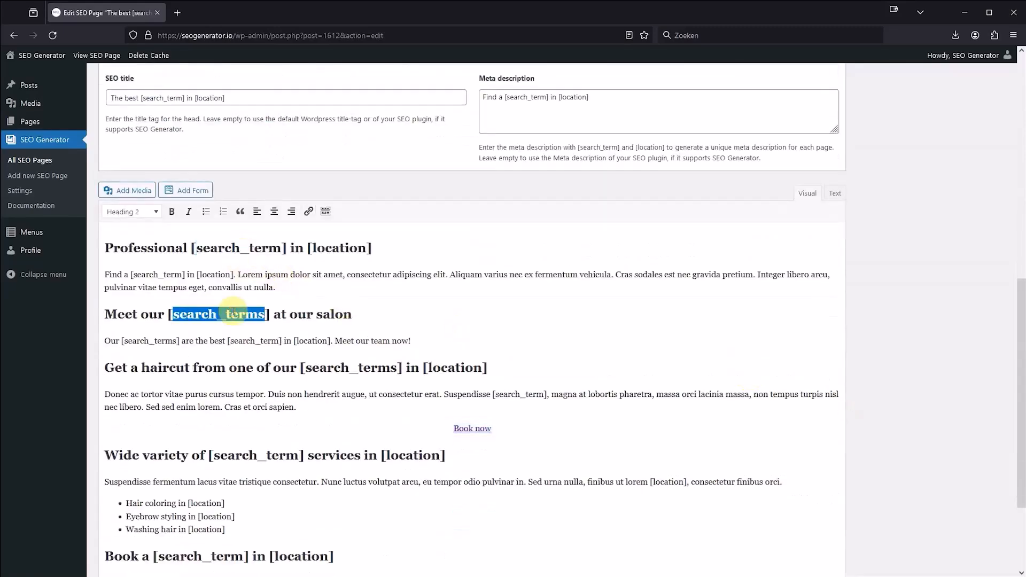
double_click(337, 249)
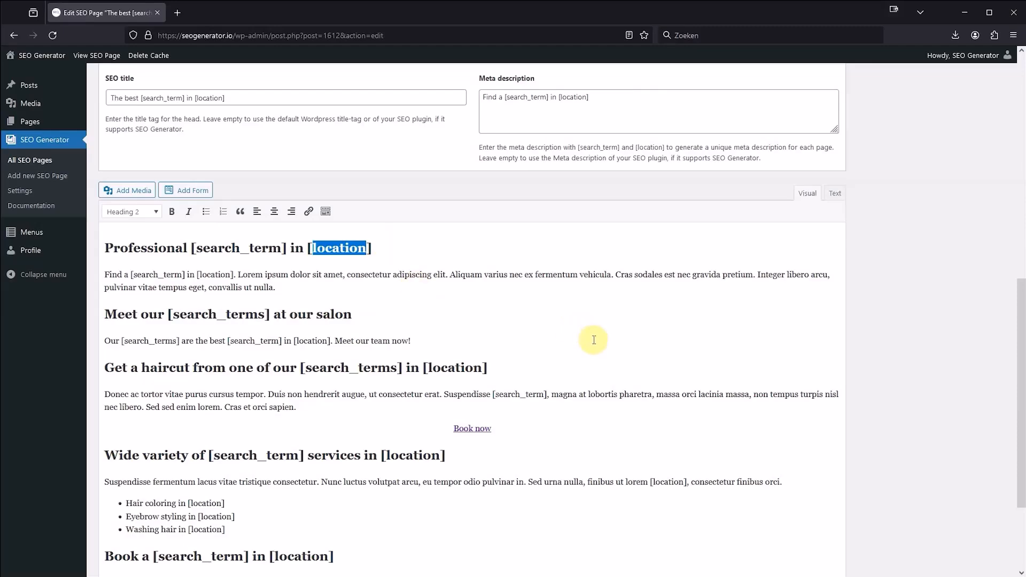
Publish the SEO page "The best [search_term] in [location]".
scroll(926, 333, "up", 4)
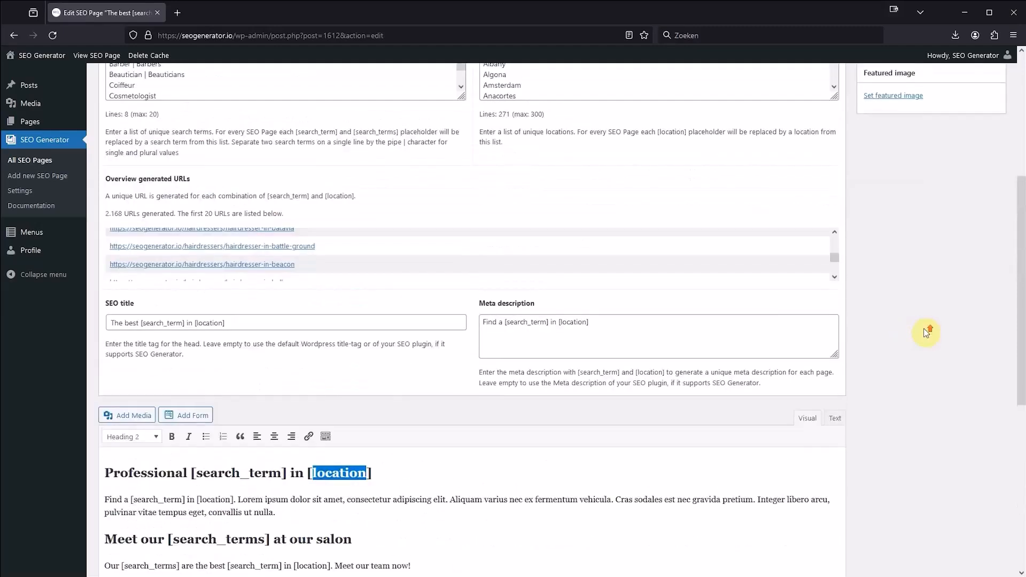
scroll(926, 332, "up", 5)
left_click(982, 232)
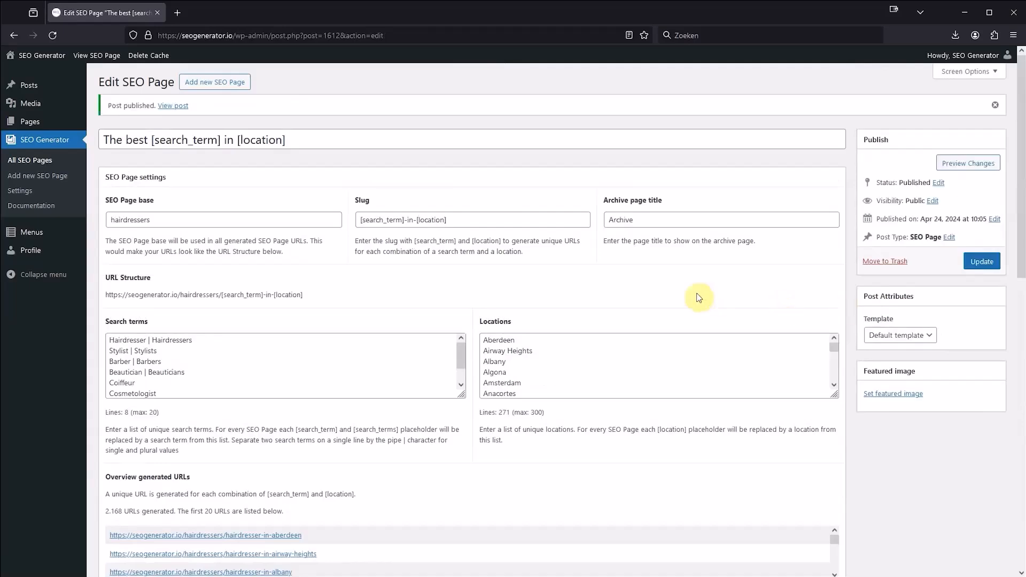
Review the search terms and locations lists, and open the generated hairdresser-in-aberdeen page from the URL overview.
scroll(425, 368, "down", 1)
scroll(559, 345, "down", 5)
scroll(711, 438, "down", 3)
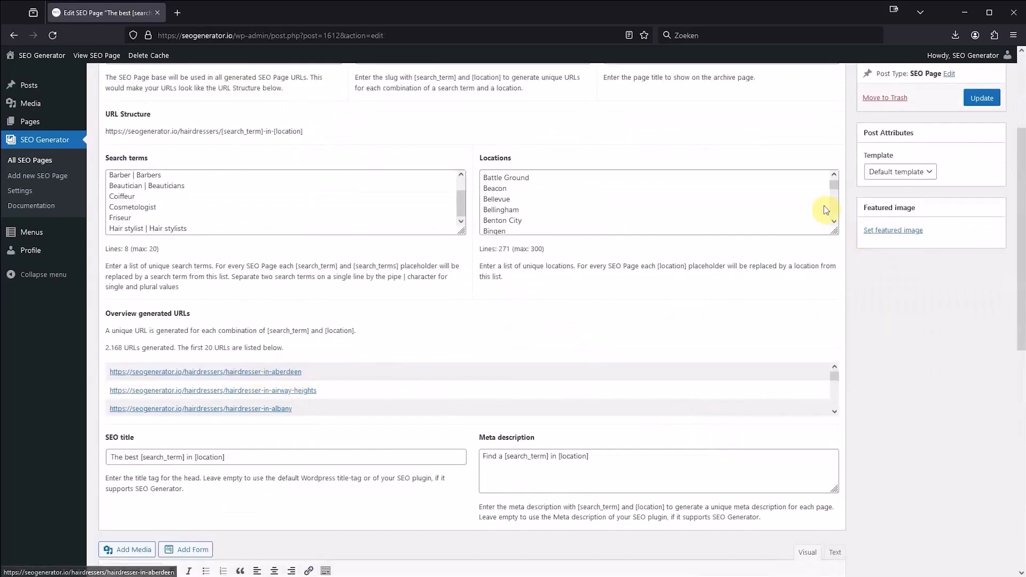
left_click_drag(834, 186, 838, 172)
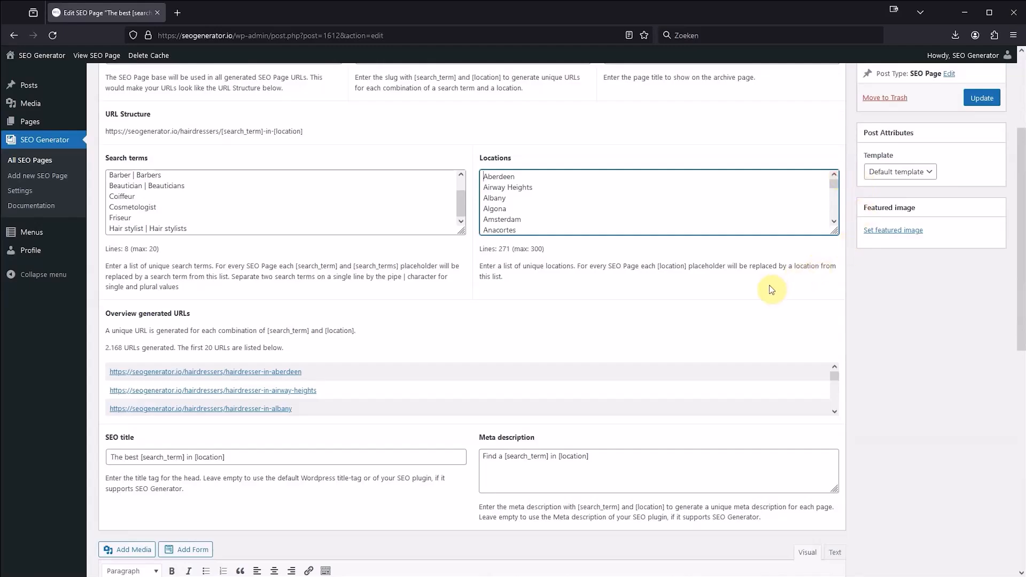
left_click(439, 312)
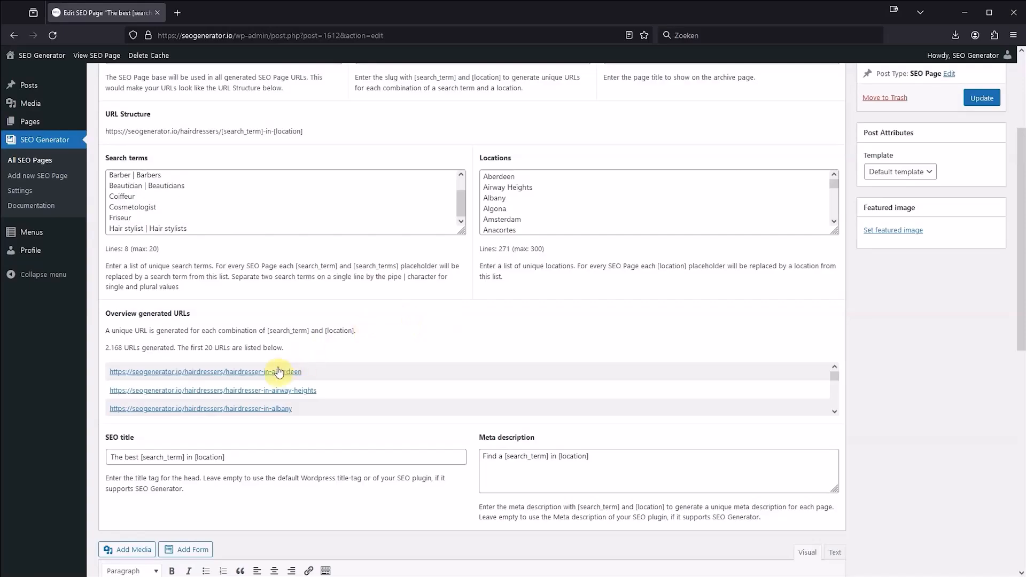
left_click(268, 373)
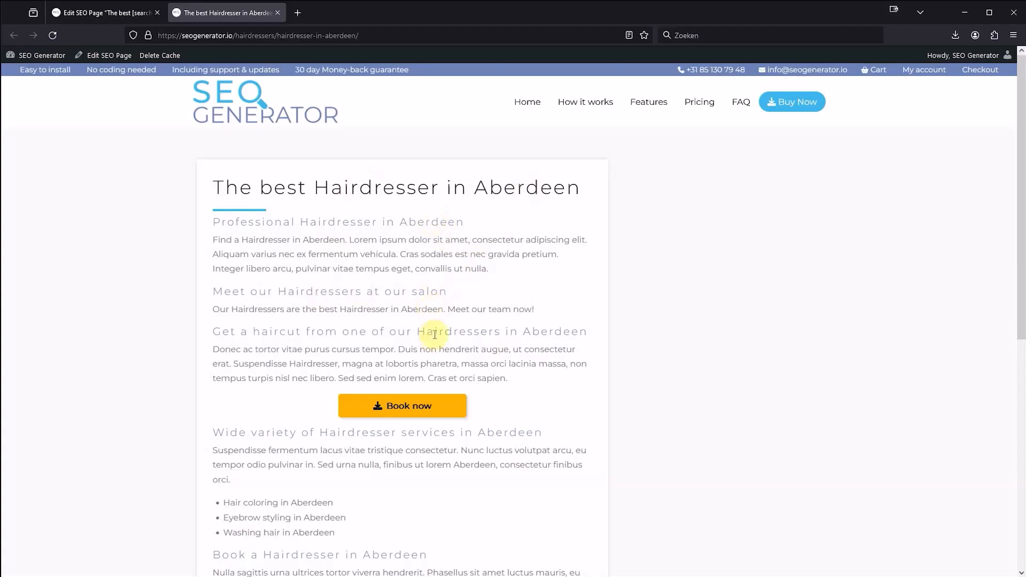
Go from the end of the Aberdeen page to the Airway Heights page and inspect the page base and slug in its URL.
scroll(435, 334, "down", 5)
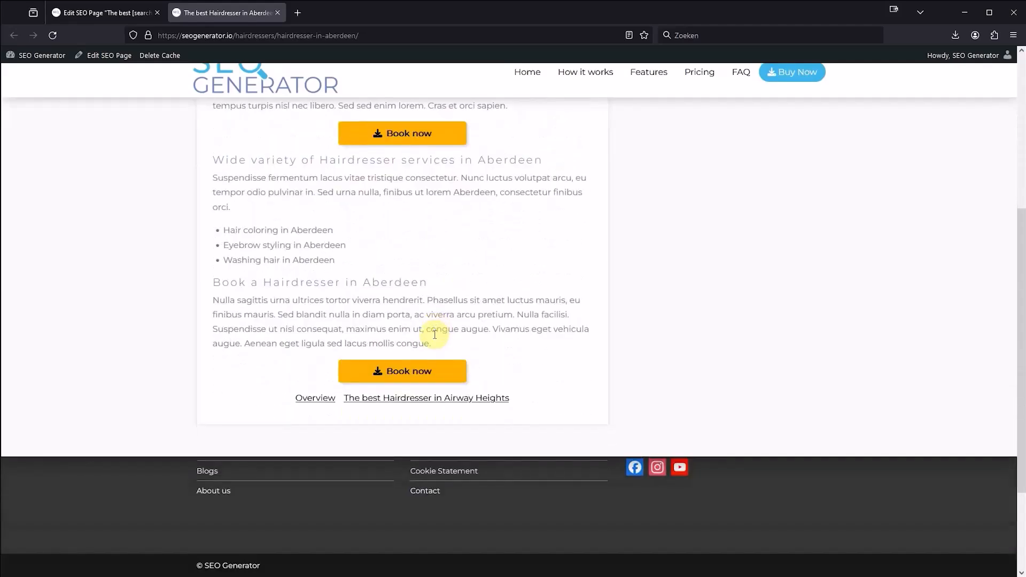
left_click(398, 404)
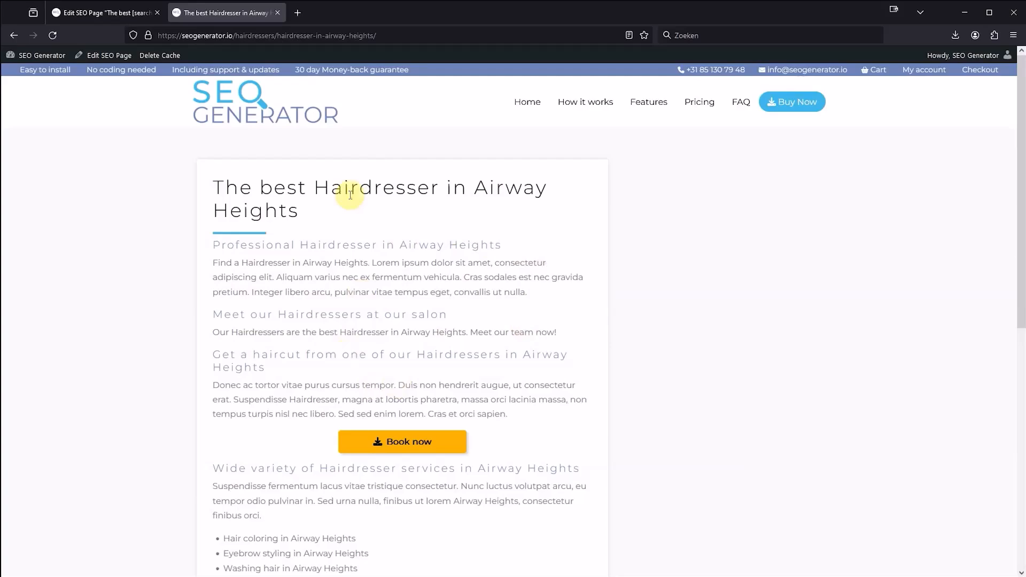
left_click(258, 37)
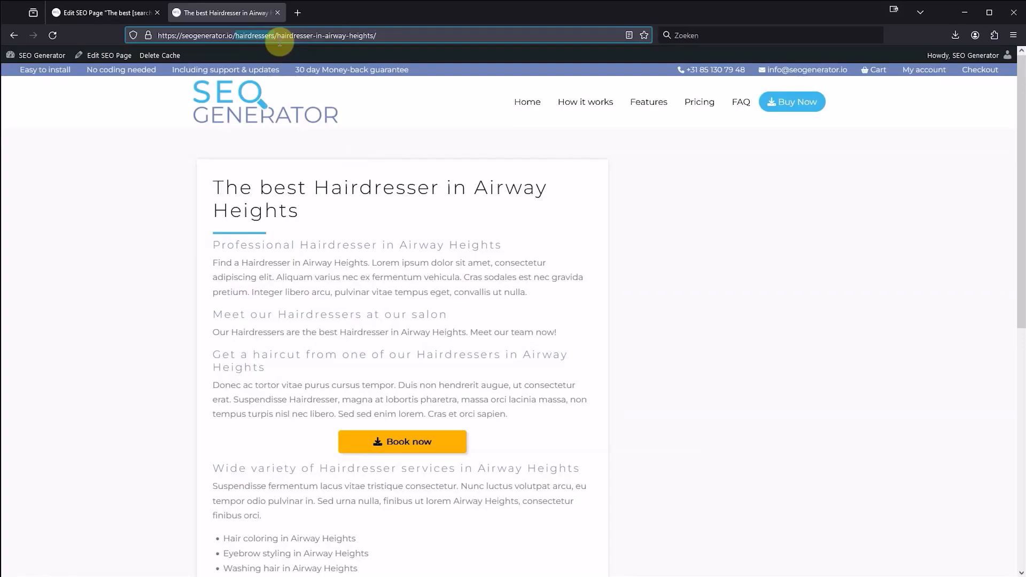
left_click(278, 38)
left_click_drag(278, 39, 375, 35)
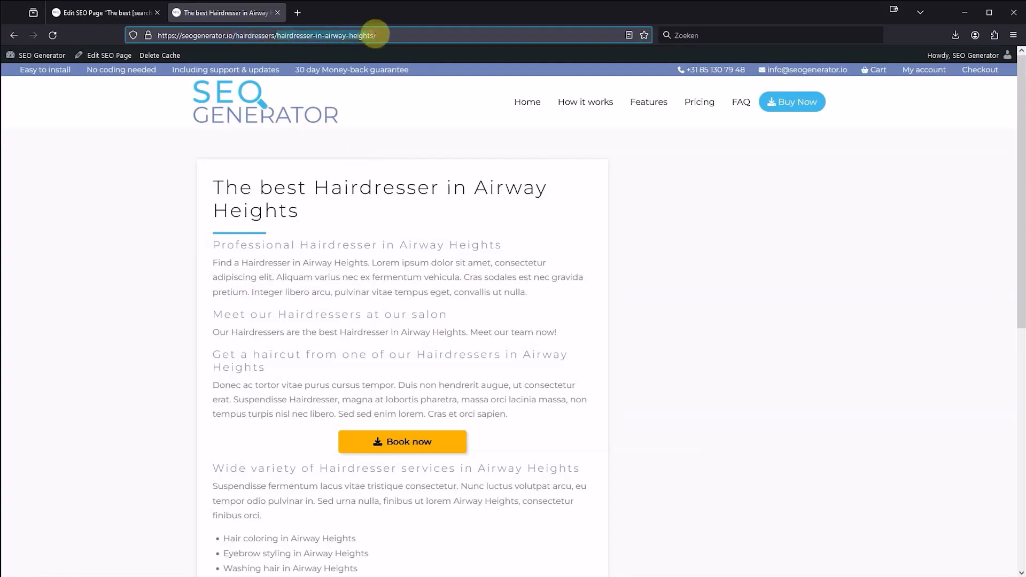
left_click(554, 342)
Follow the link below the Airway Heights content to the Albany page and inspect the slug in its URL.
scroll(553, 339, "down", 3)
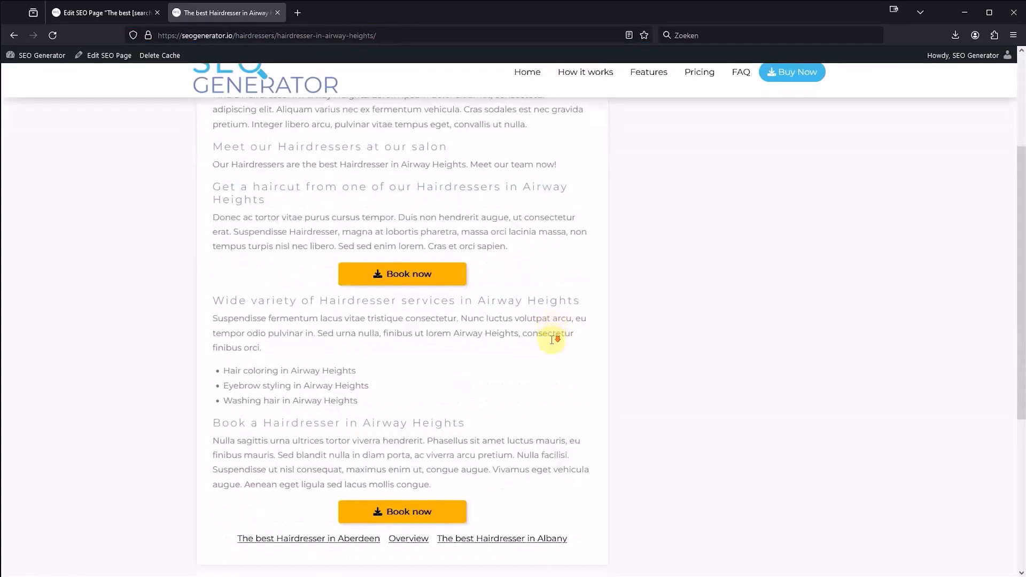
scroll(553, 338, "down", 3)
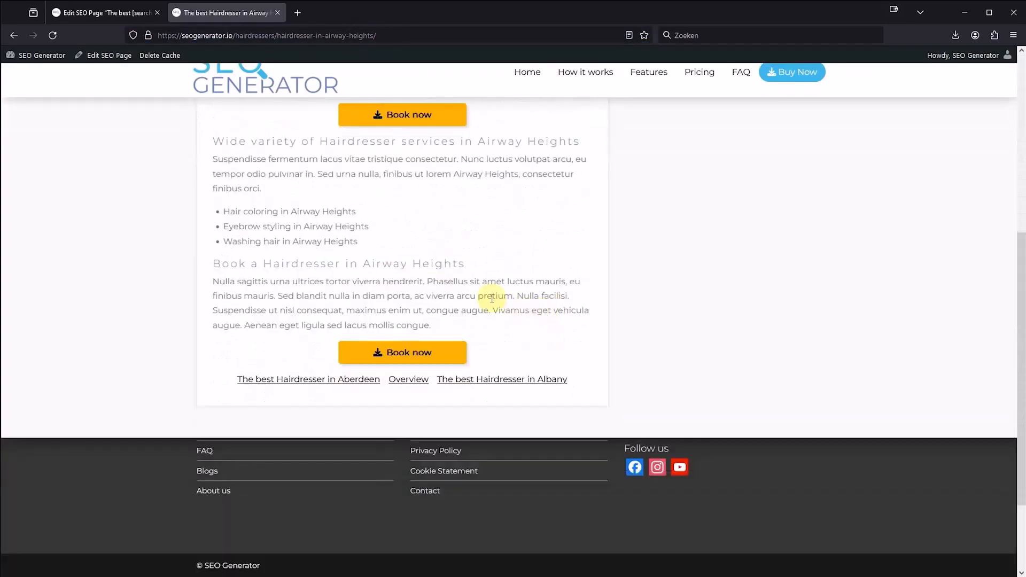
left_click(496, 384)
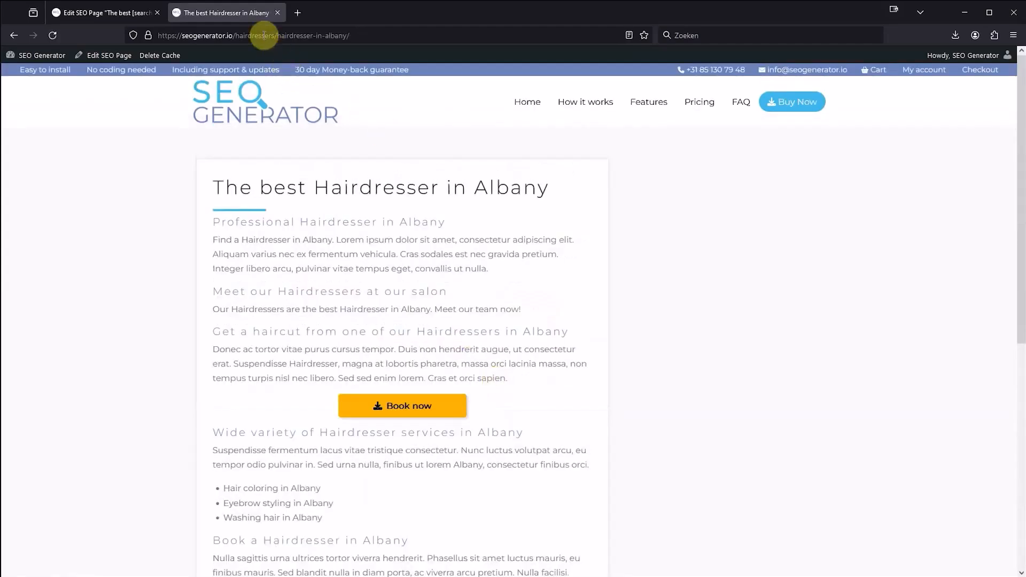
left_click_drag(276, 36, 348, 37)
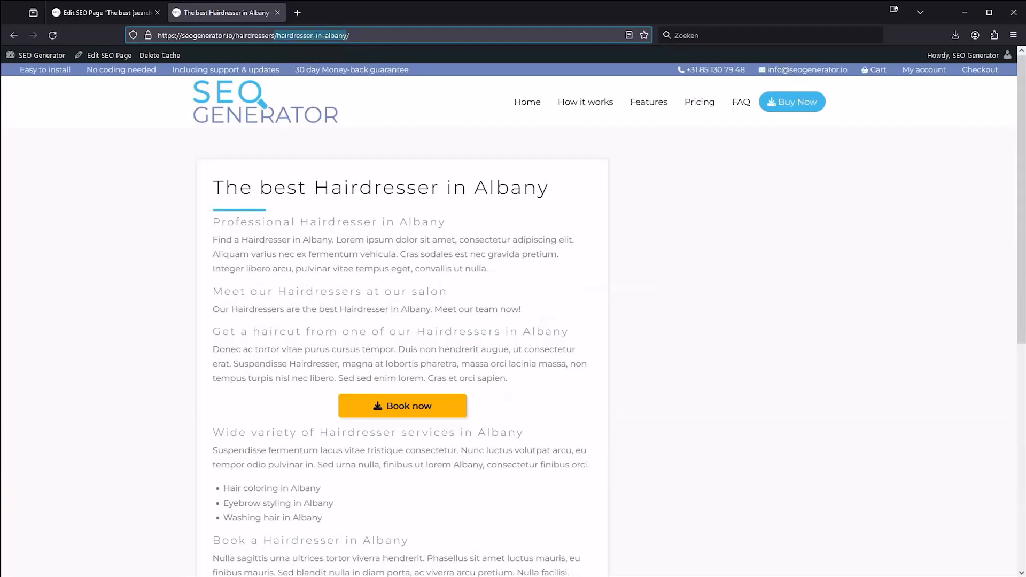
left_click(586, 257)
Open the Overview archive from the end of the Albany page and look through its listed pages down to the pagination.
scroll(586, 256, "down", 4)
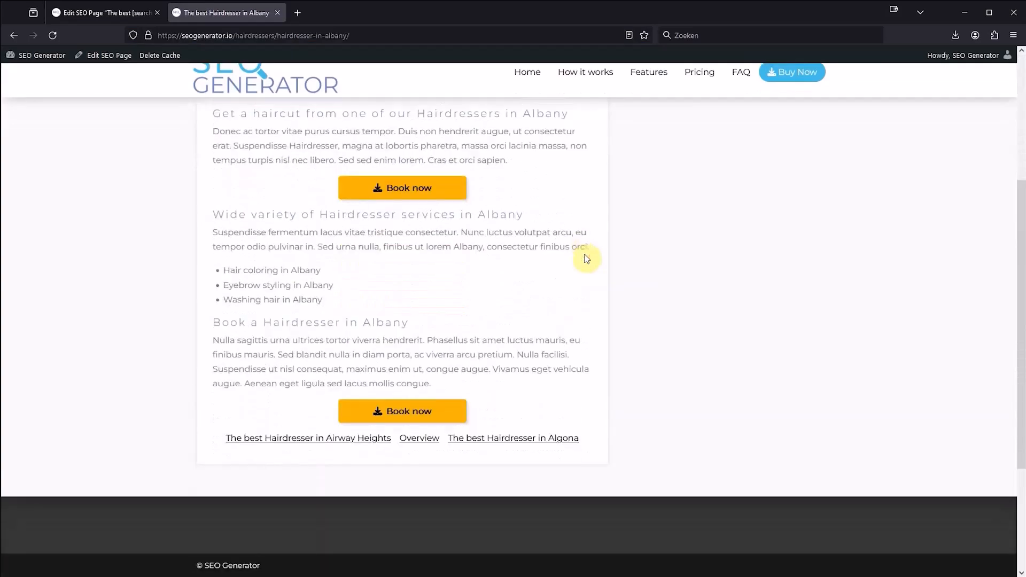
scroll(586, 258, "down", 1)
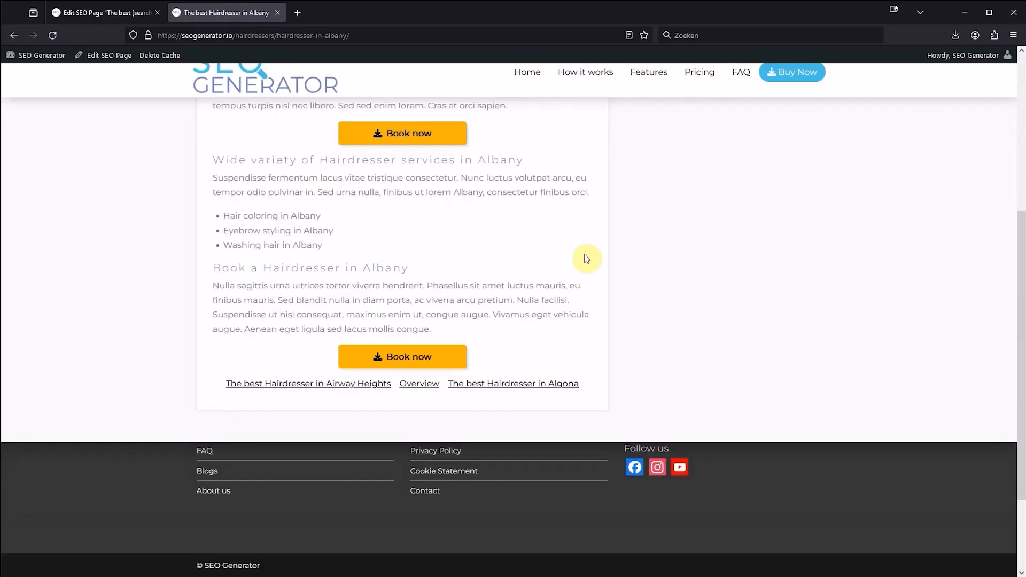
left_click(416, 385)
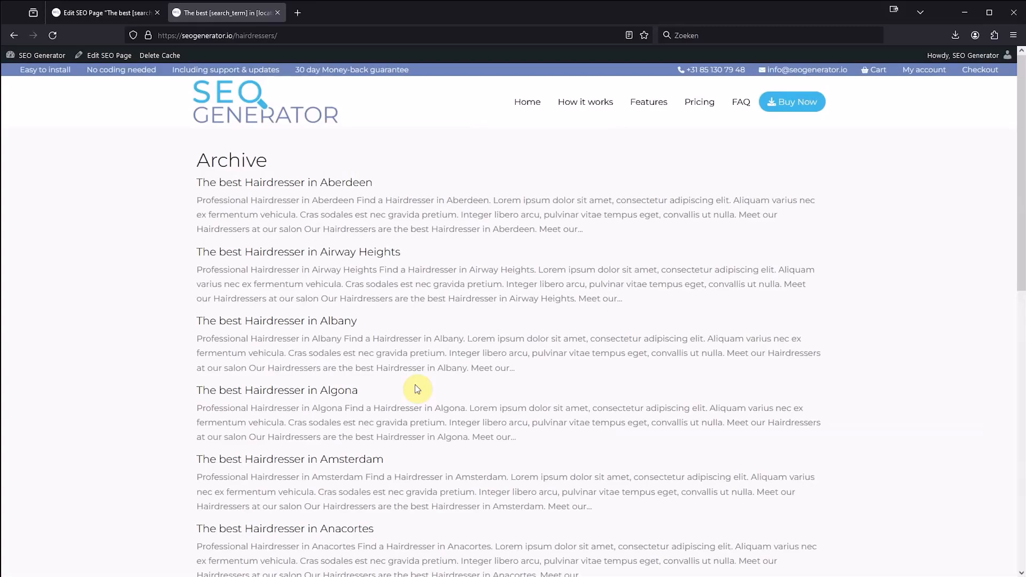
scroll(531, 360, "down", 10)
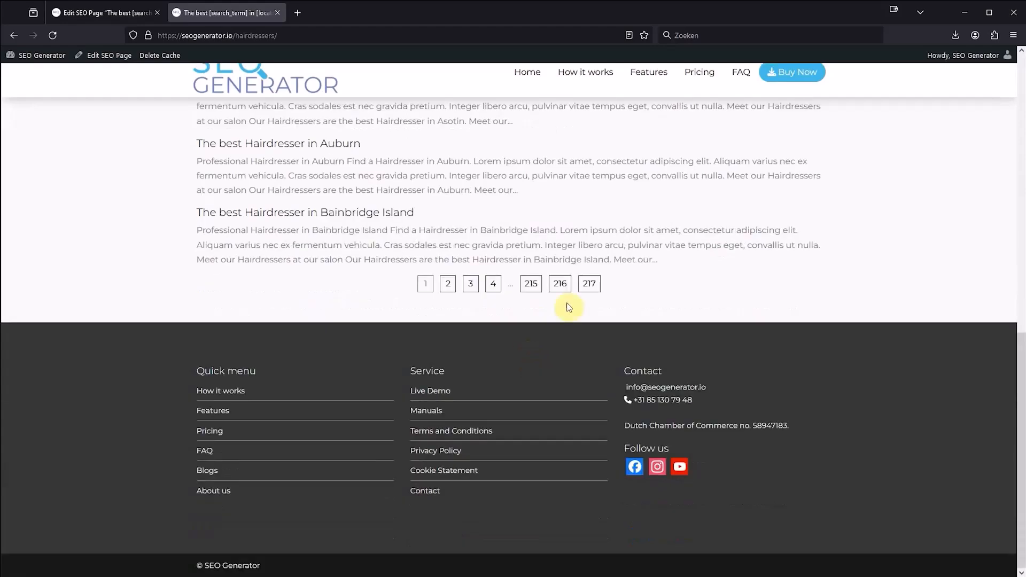
Check the Batavia page listed on page 2 of the hairdressers archive, and return to the archive through its Overview link.
left_click(447, 283)
left_click(354, 186)
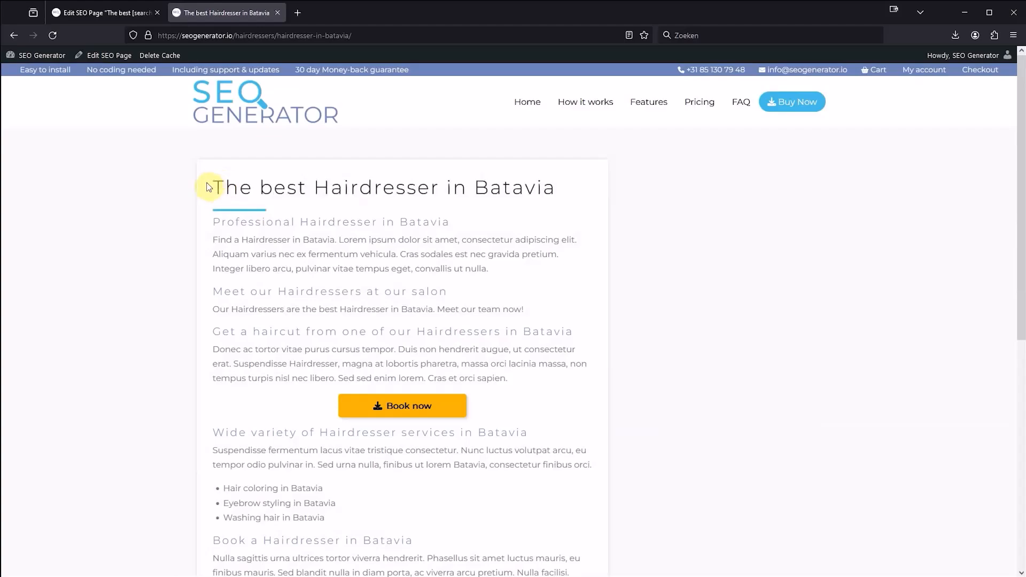
scroll(540, 208, "down", 6)
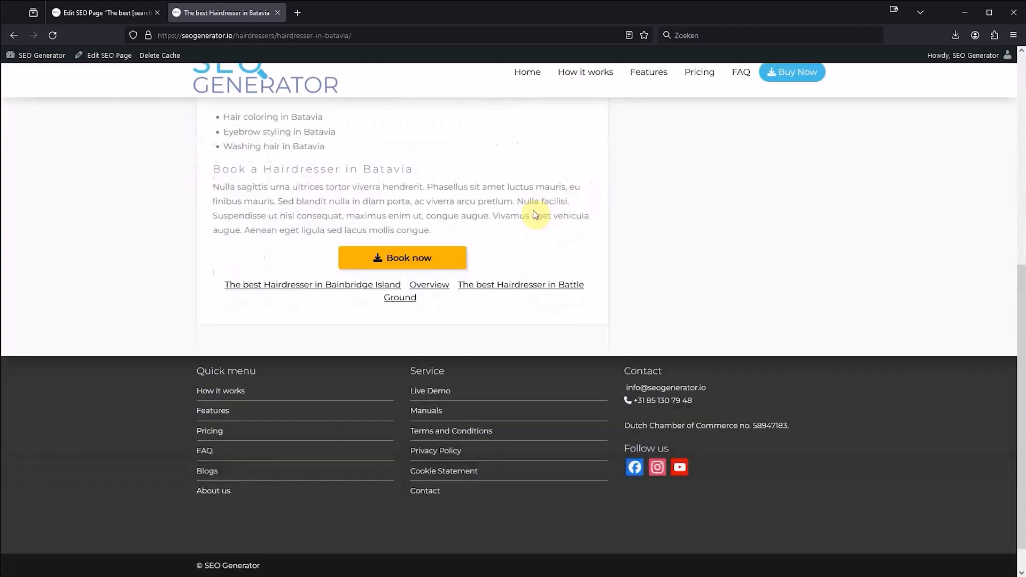
left_click(440, 273)
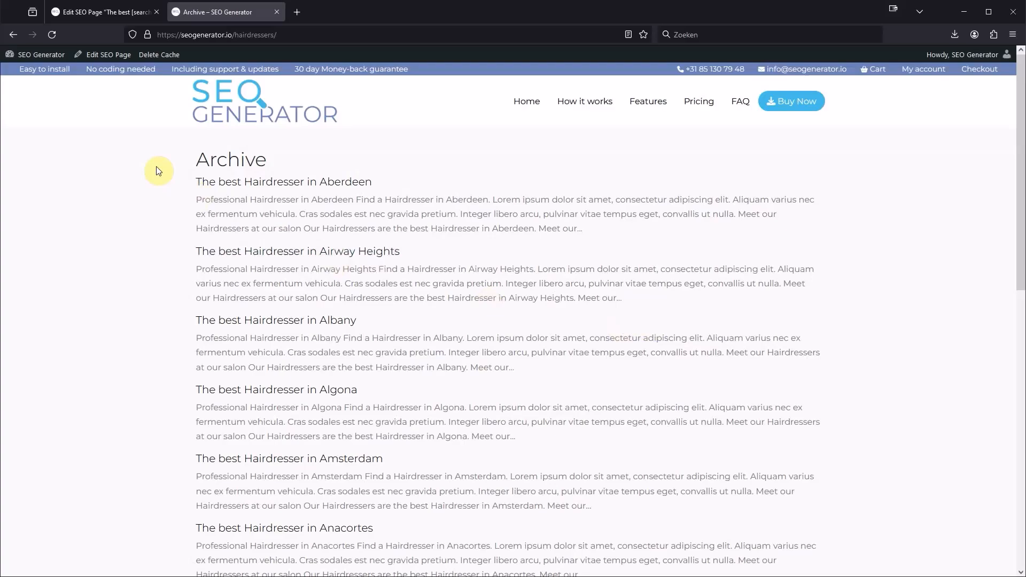
Open the SEO Page for editing and set its SEO title to "The best [search_term] in [location]".
left_click(91, 55)
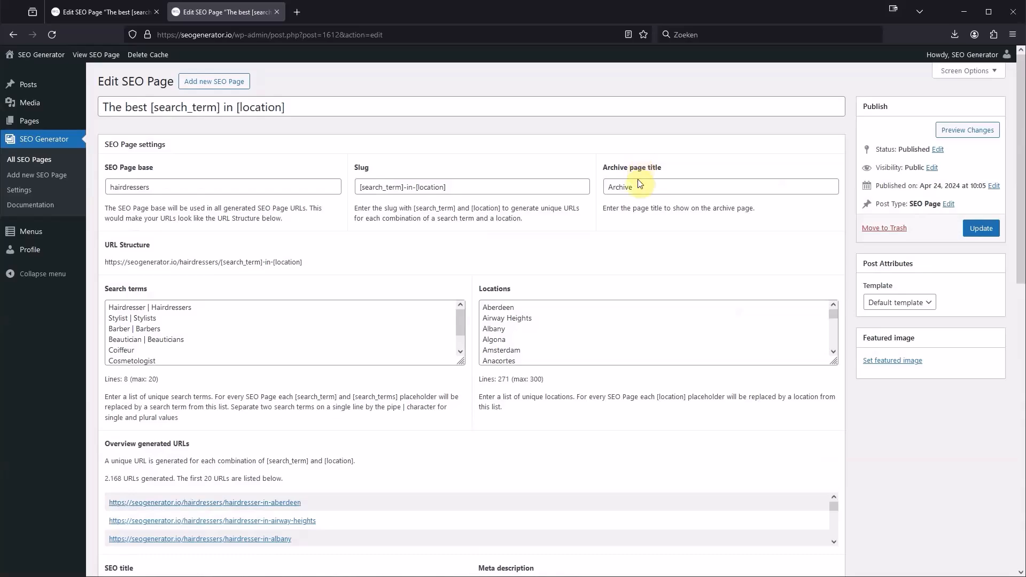
scroll(876, 249, "down", 3)
scroll(876, 248, "down", 3)
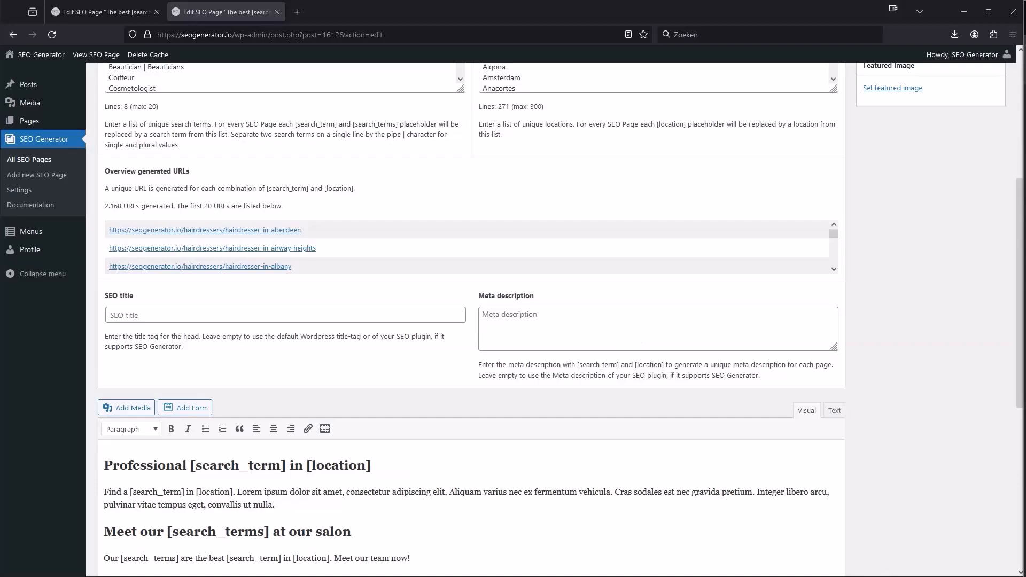
left_click(337, 315)
type("The best [search_term] in [location]")
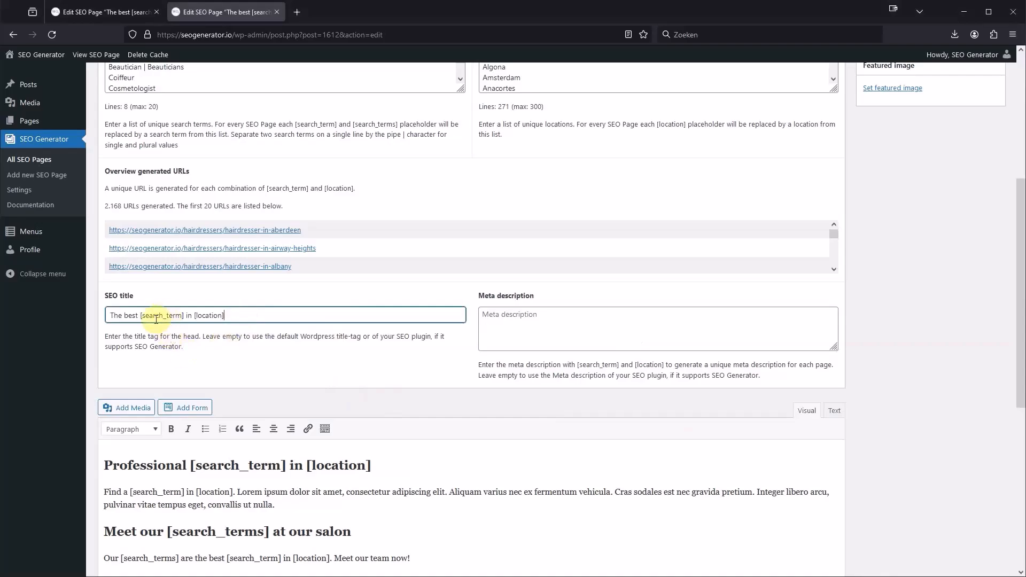
left_click(1024, 433)
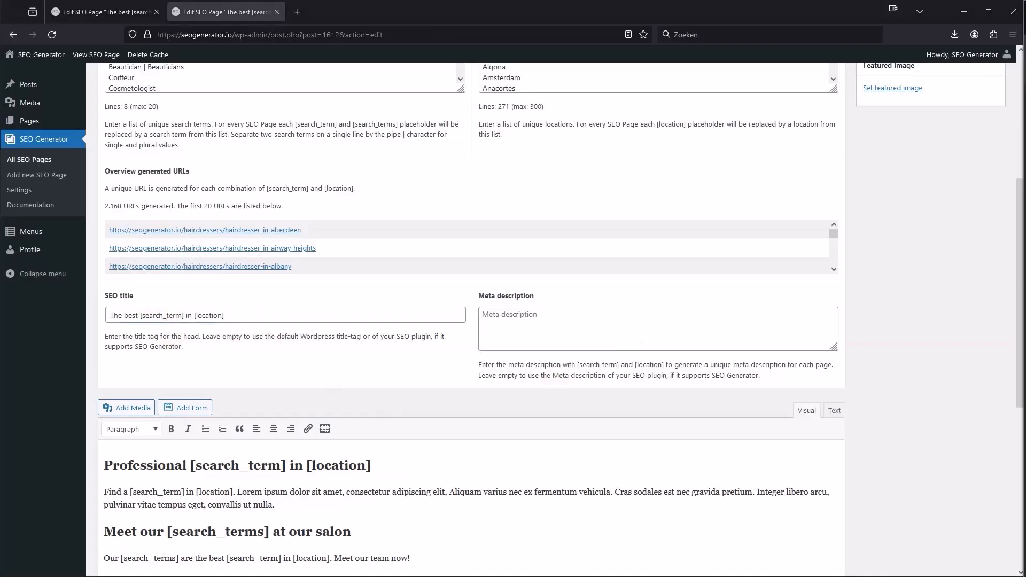
Set the meta description to "Find a [search_term] in [location]" and update the SEO Page.
left_click(688, 329)
type("Find a [search_term] in [location]")
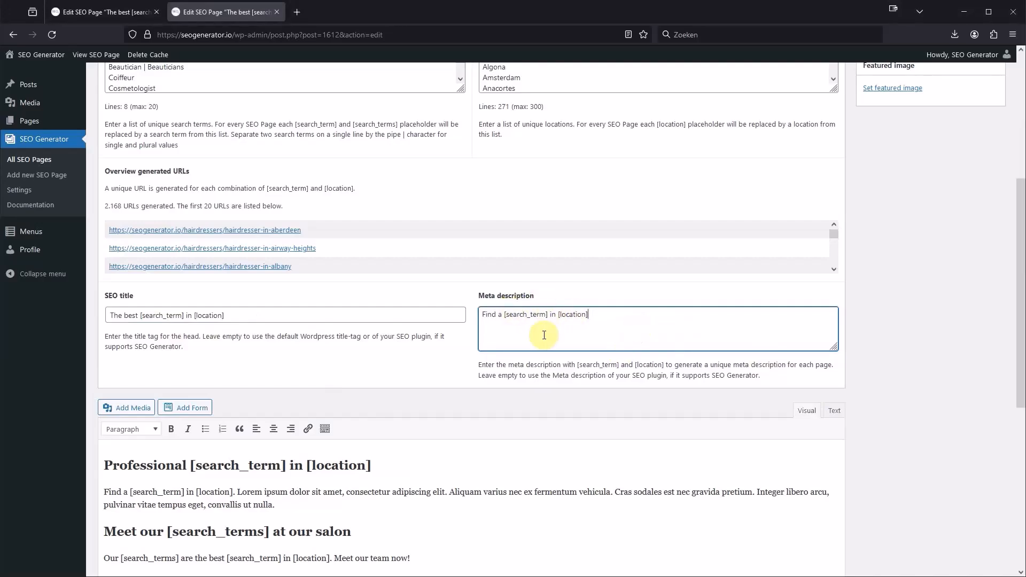
left_click_drag(1020, 337, 1008, 203)
left_click(979, 228)
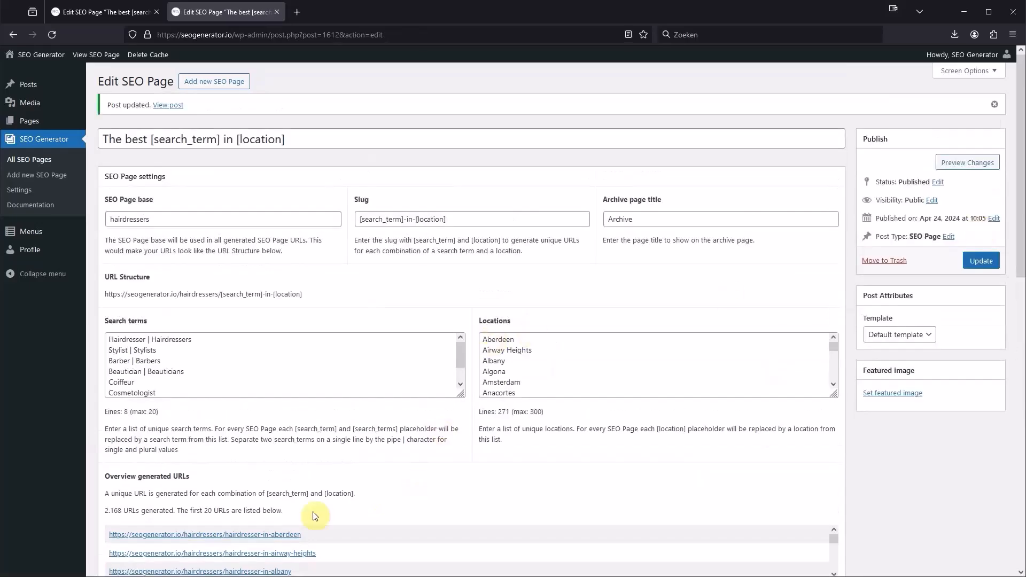
Open the generated hairdresser-in-aberdeen page, inspect the title and meta description tags in its source code, and close both views.
left_click(271, 534)
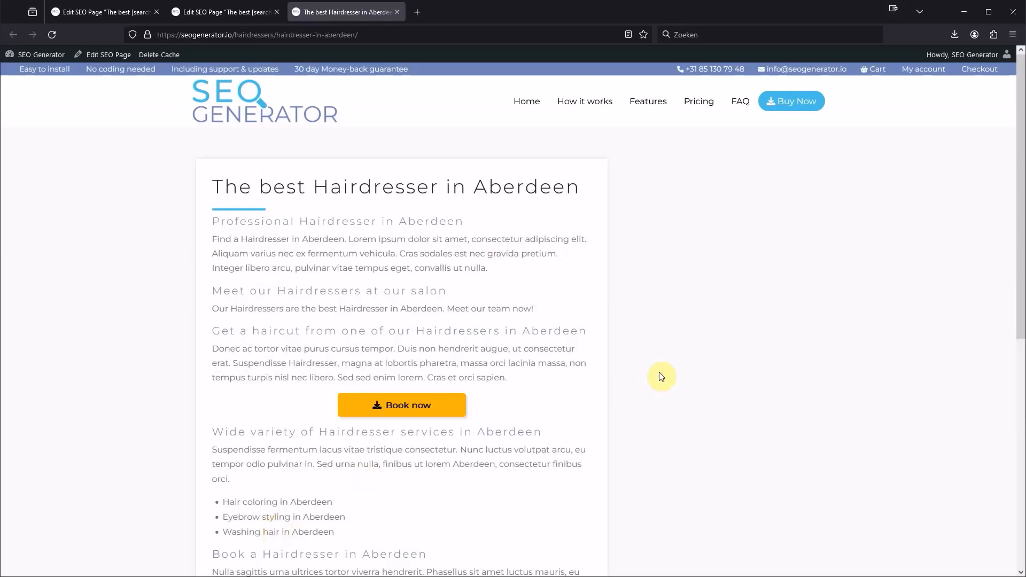
key("ctrl+t")
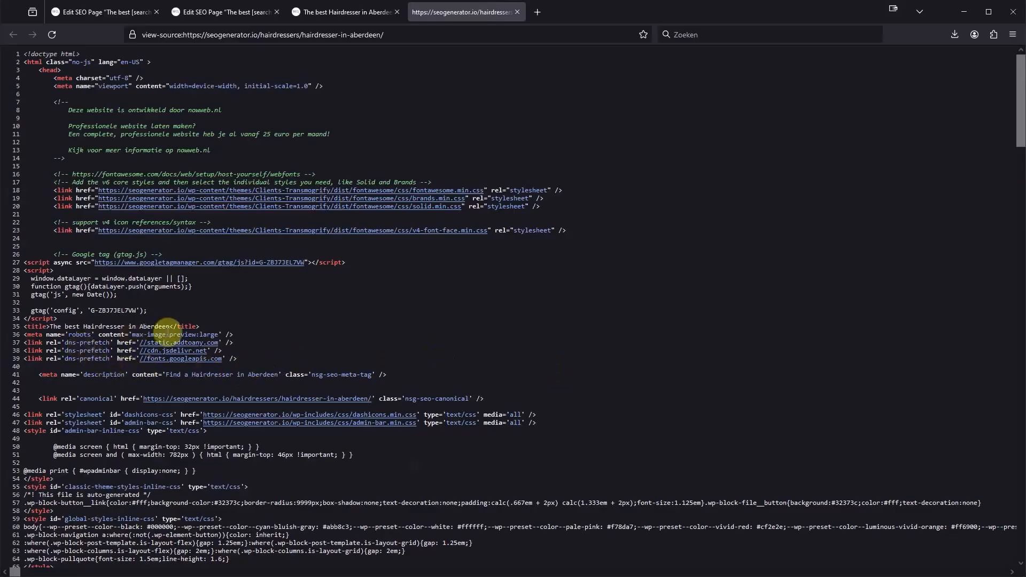
left_click_drag(198, 326, 24, 327)
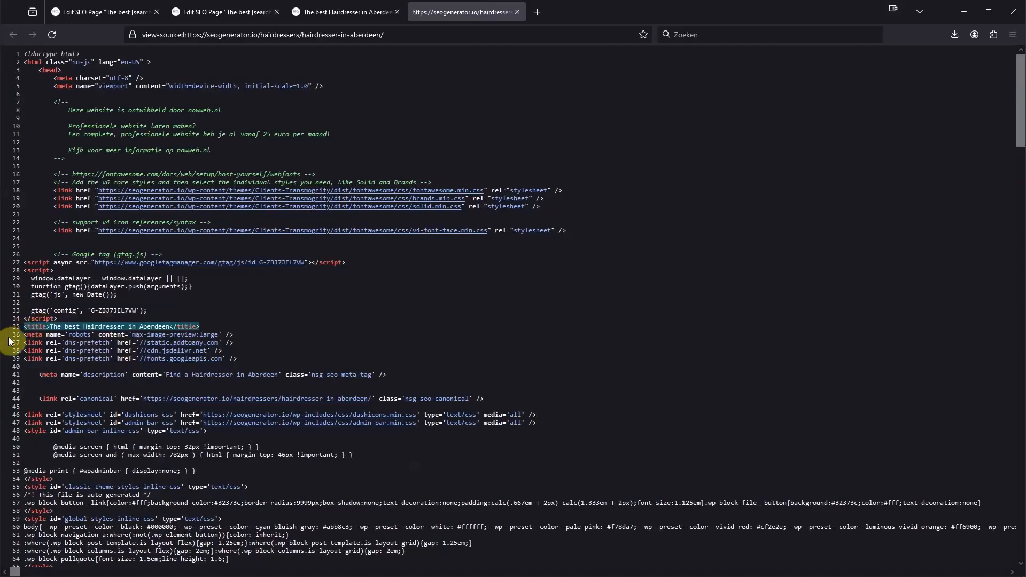
left_click_drag(37, 378, 402, 378)
left_click(238, 384)
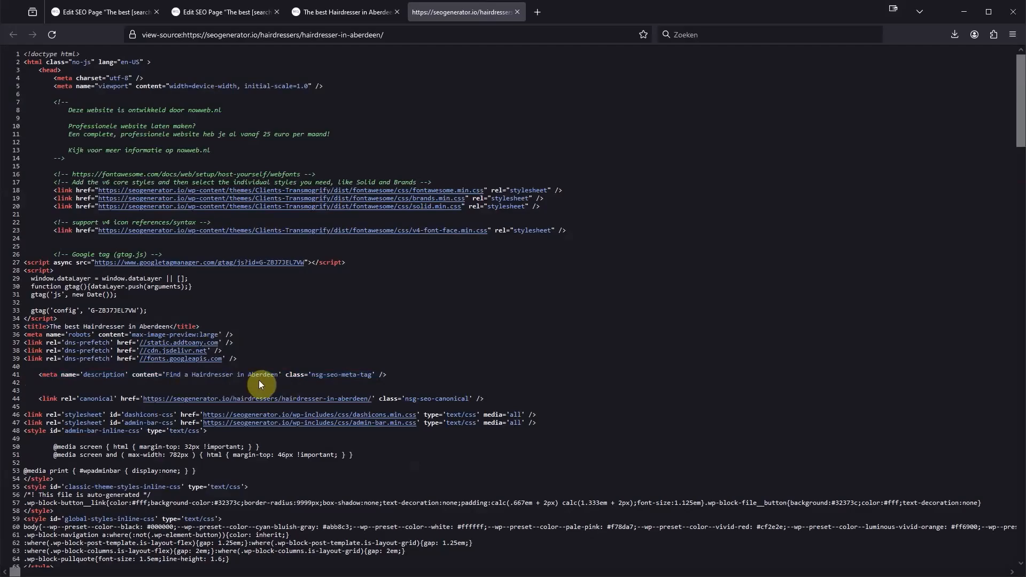
left_click(519, 13)
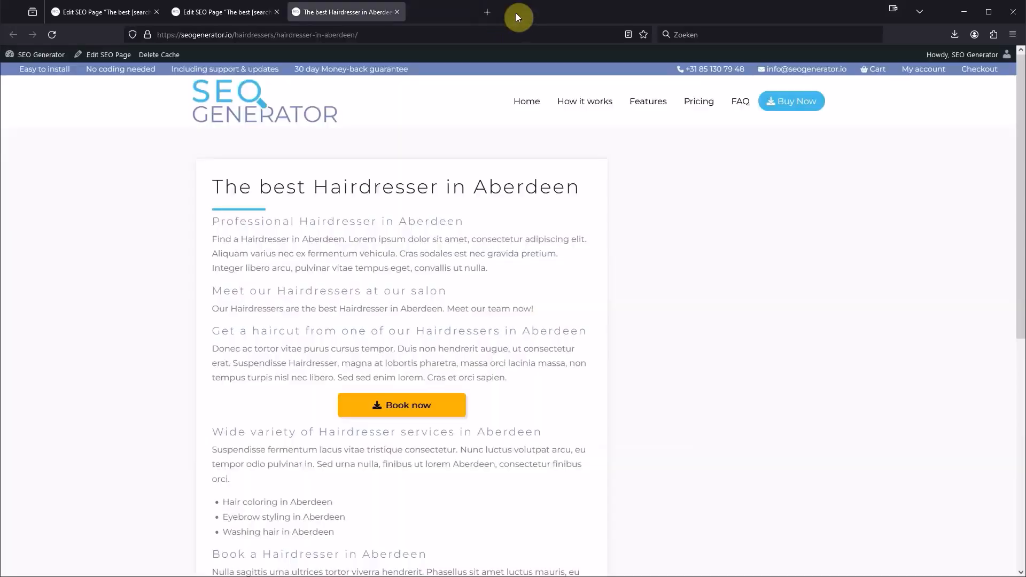
left_click(397, 12)
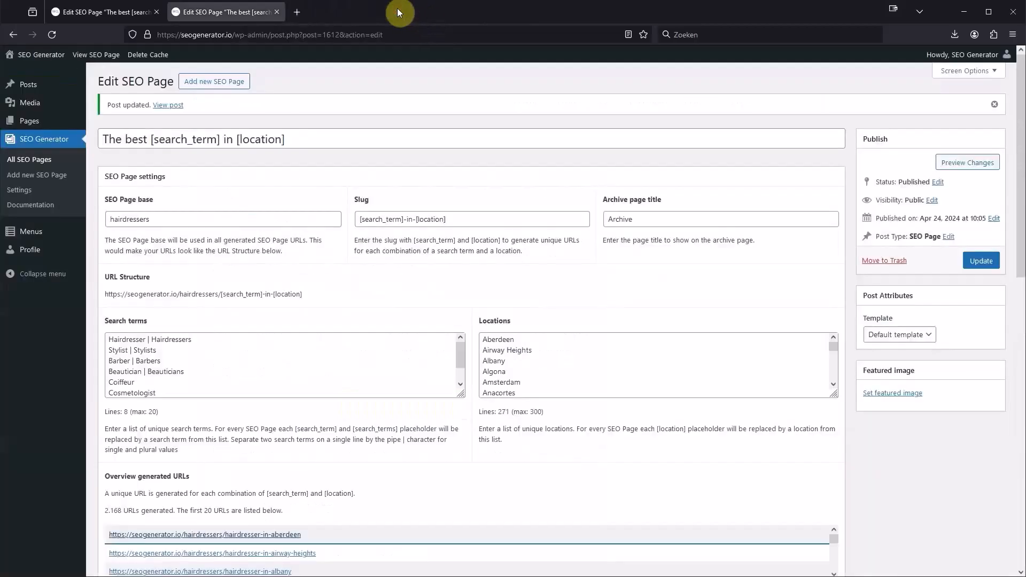
Close the extra SEO Page editor, reload the remaining one and open the SEO Generator settings.
left_click(276, 12)
left_click(52, 37)
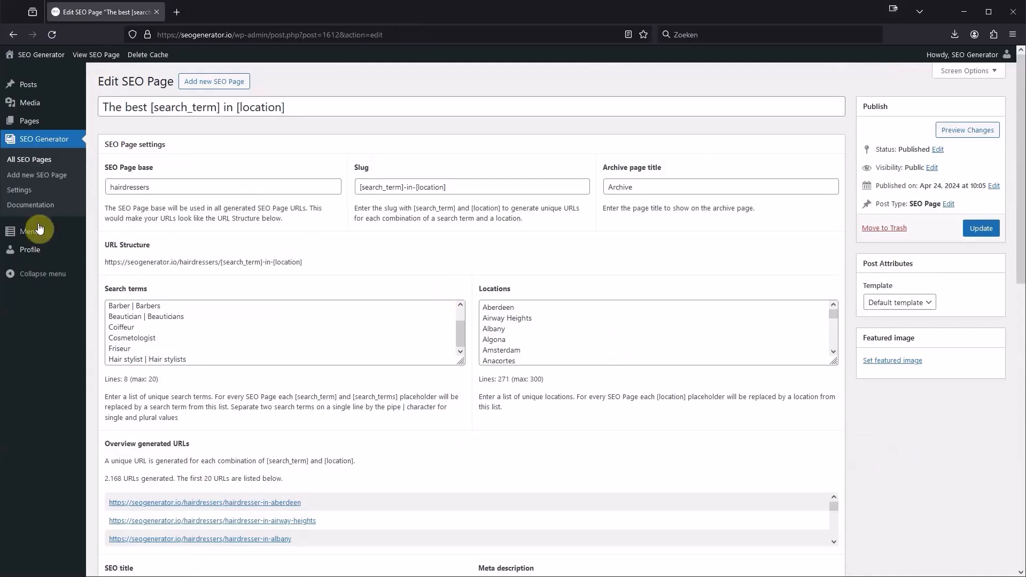
left_click(21, 190)
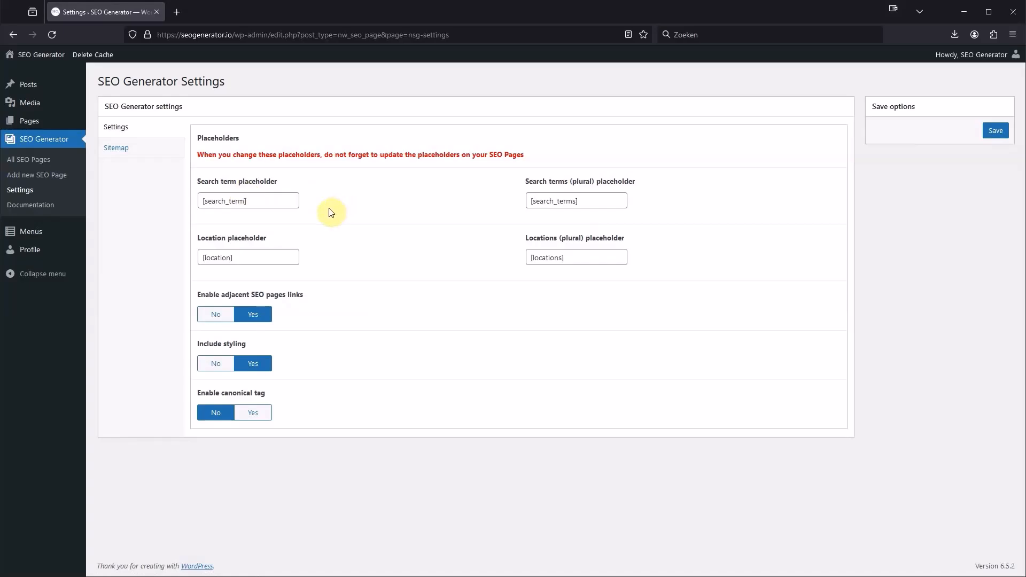
Set the location placeholder to [city] and the plural locations placeholder to [cities].
double_click(218, 254)
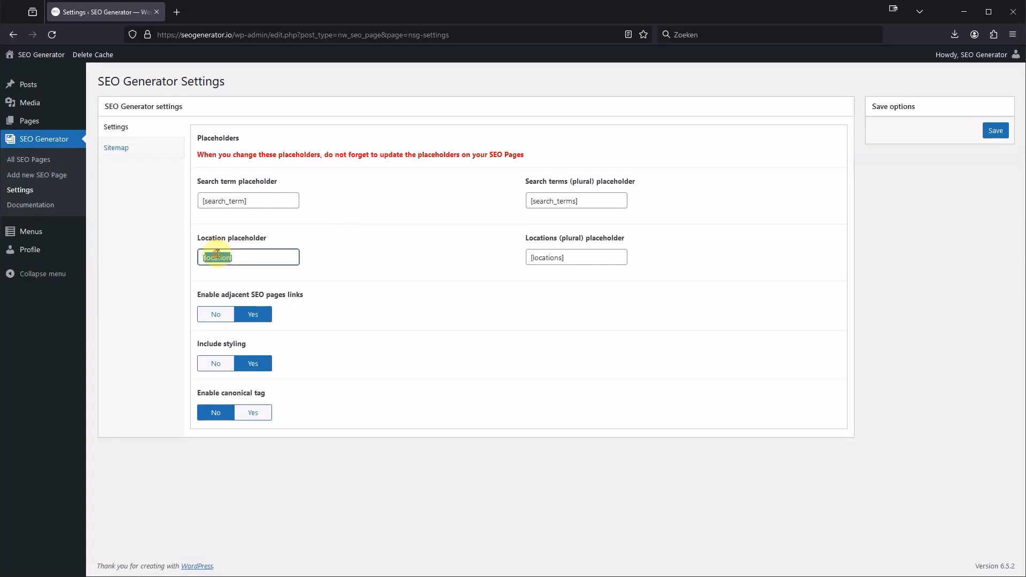
type("city")
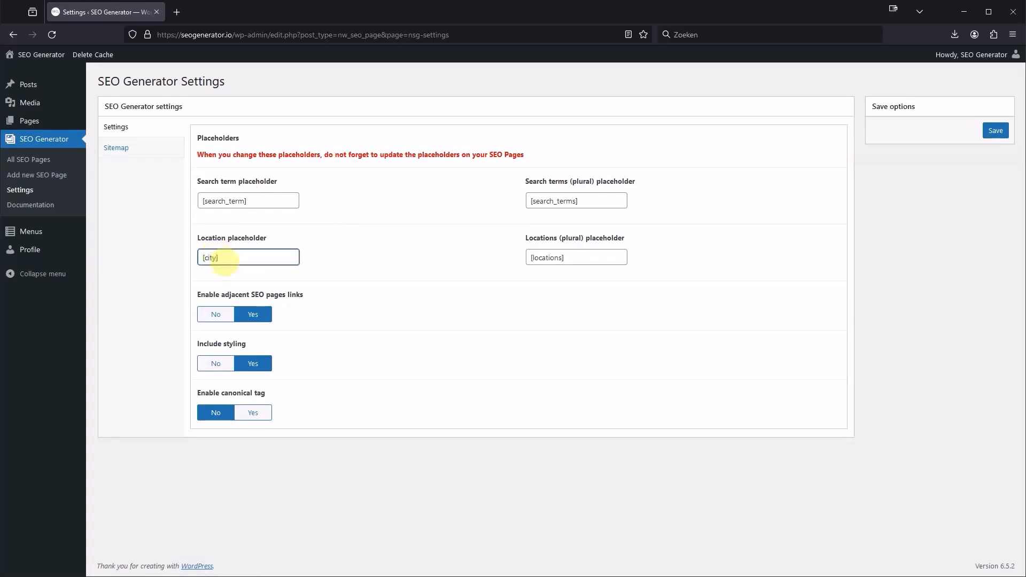
double_click(550, 259)
type("cities")
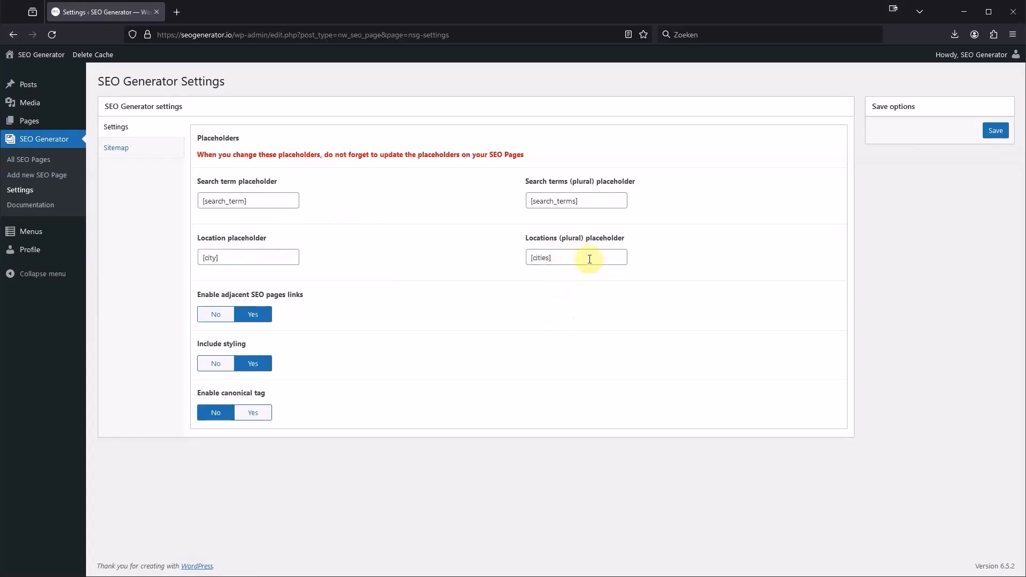
Restore the location placeholder to [location] and the plural locations placeholder to [locations].
left_click_drag(587, 262, 515, 263)
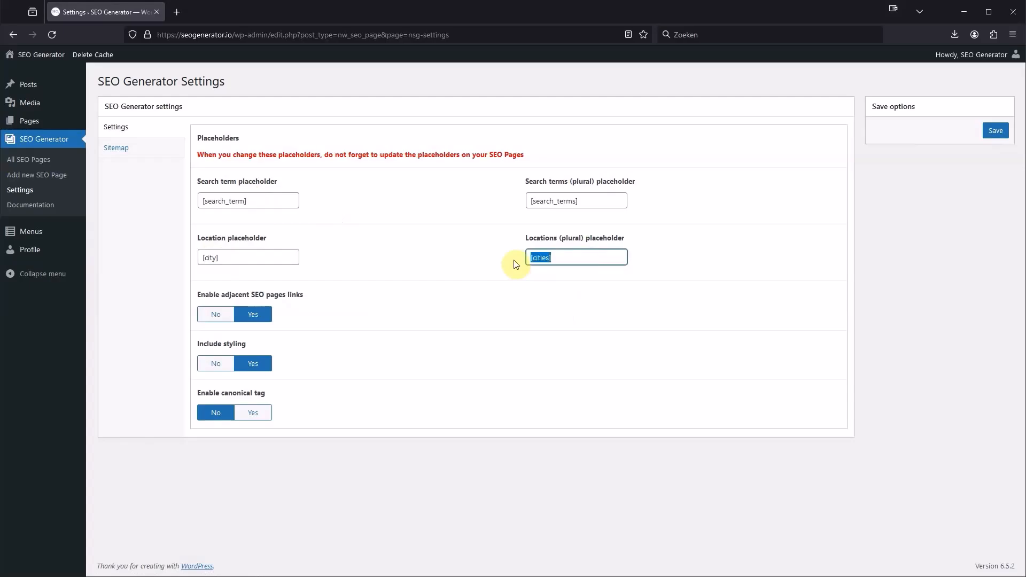
left_click(214, 258)
double_click(211, 258)
type("[location]")
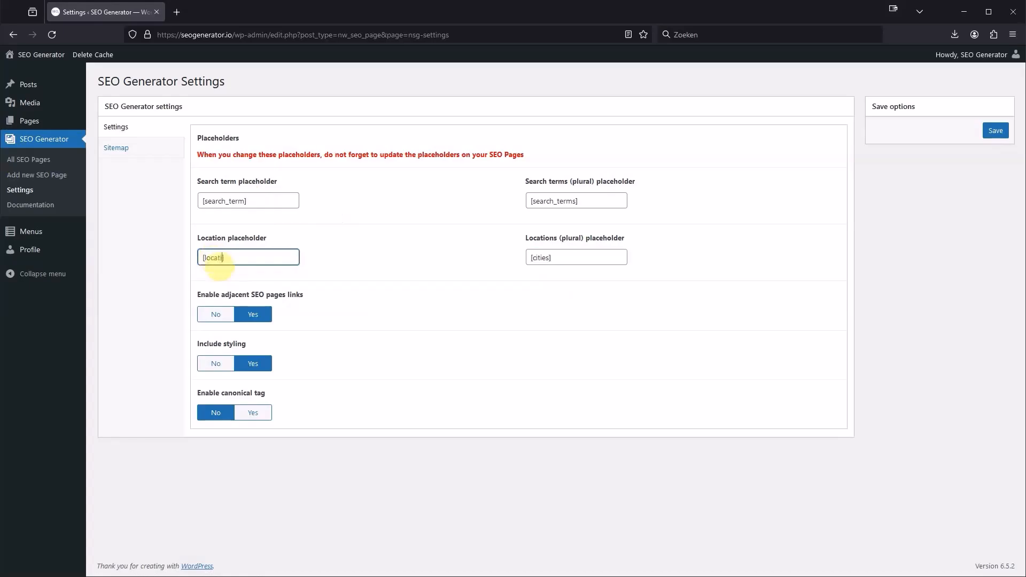
double_click(219, 258)
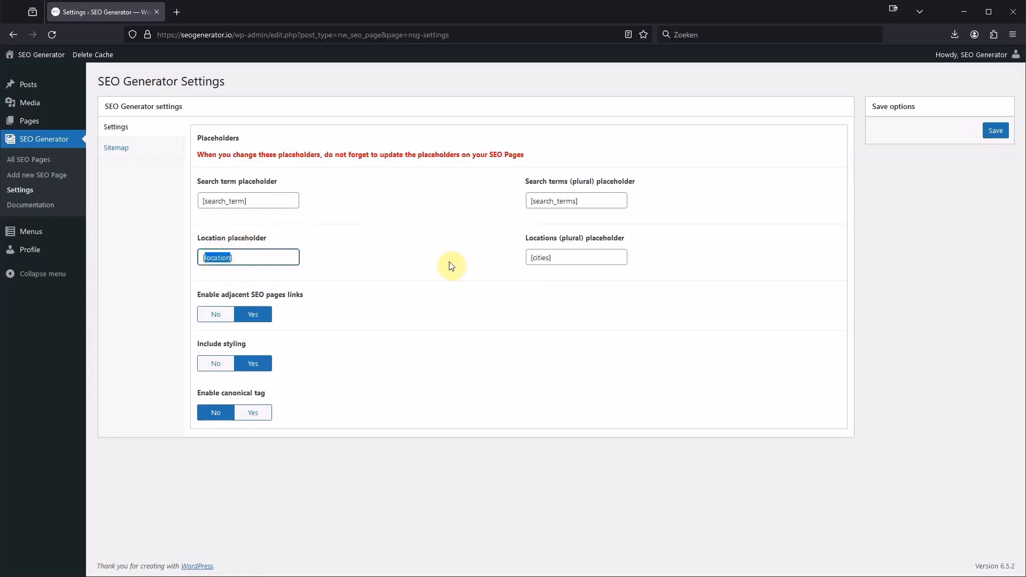
double_click(539, 258)
type("[locations]")
left_click(468, 287)
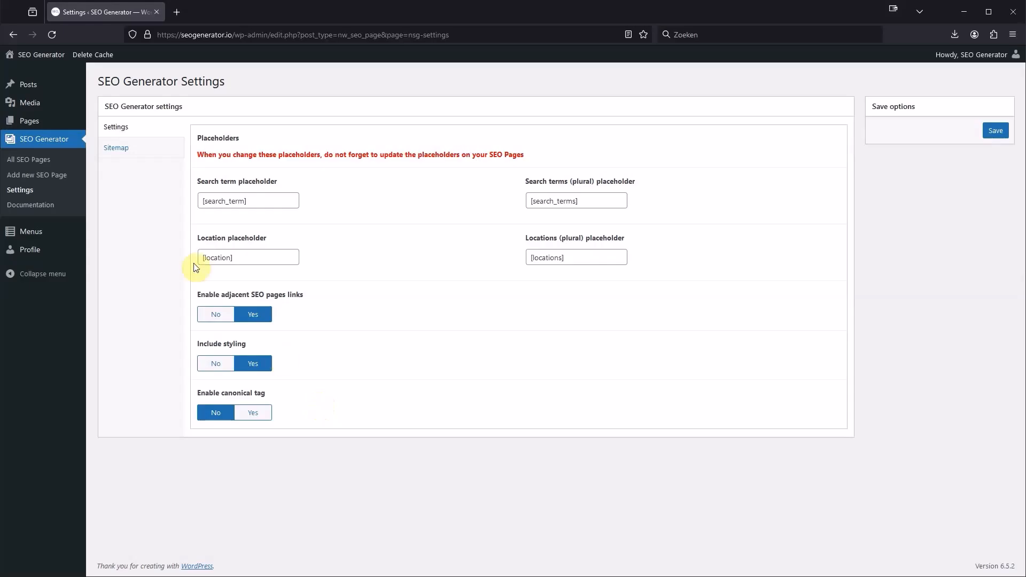
Open seo_generator_sitemap_index.xml from the Sitemap settings, check the URL count in the first sitemap, and return to the index.
left_click(130, 154)
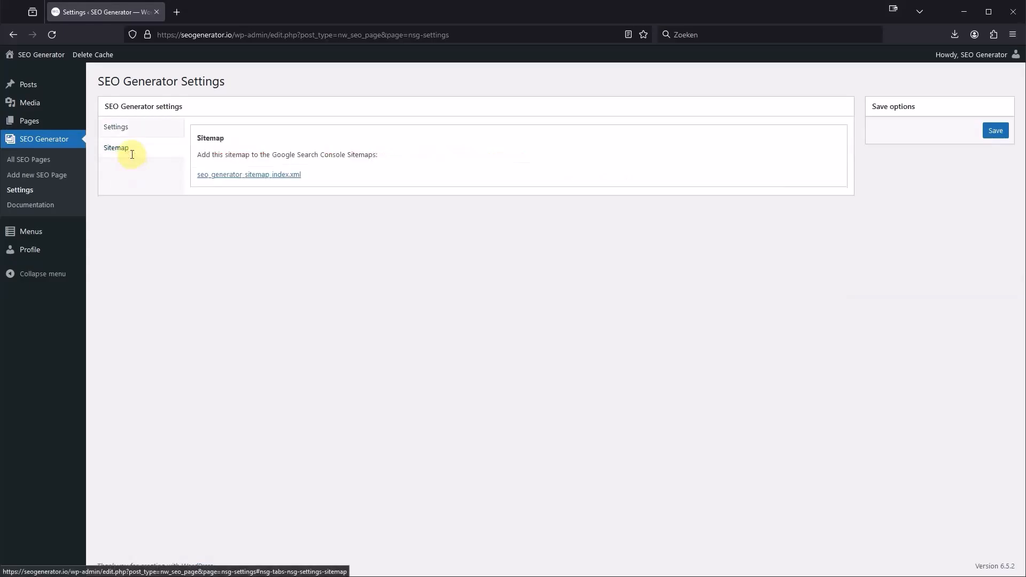
left_click(249, 174)
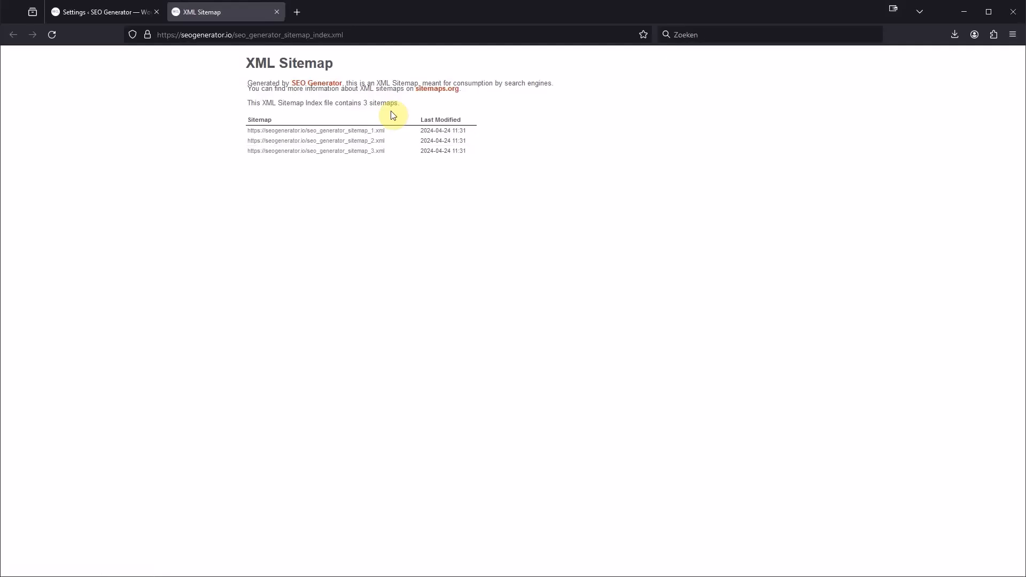
left_click(367, 130)
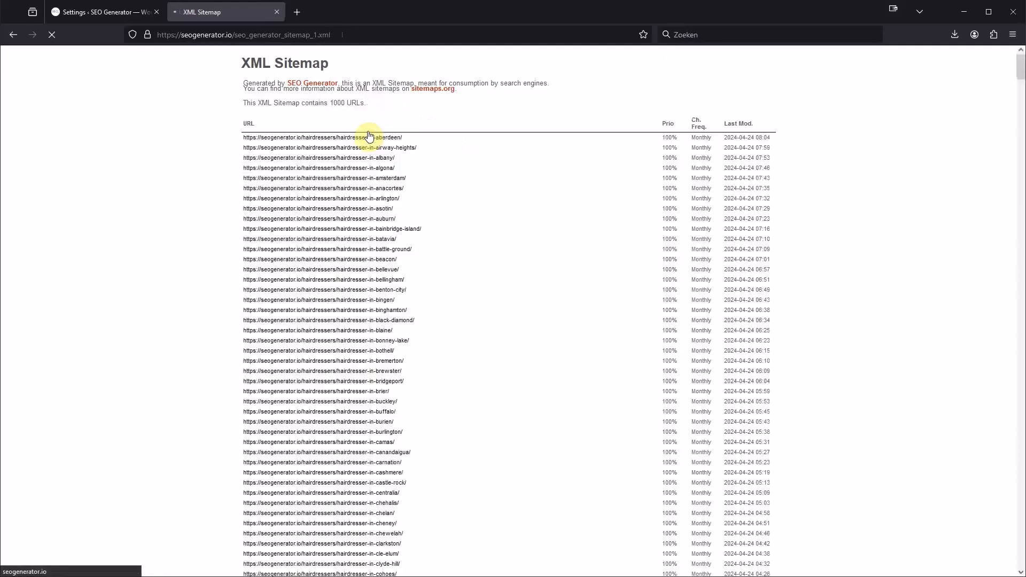
left_click_drag(369, 102, 319, 102)
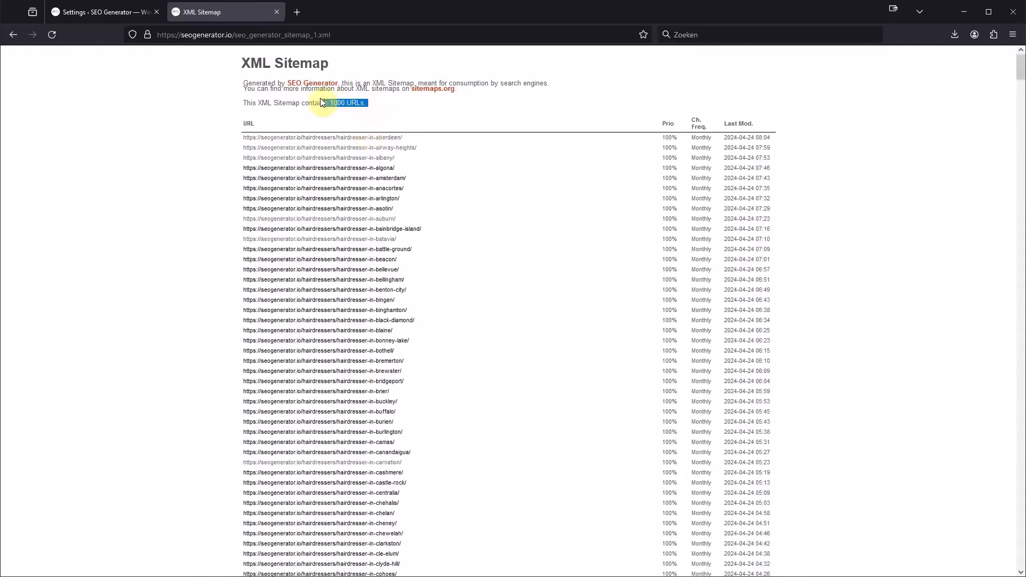
left_click(356, 100)
key("alt+Left")
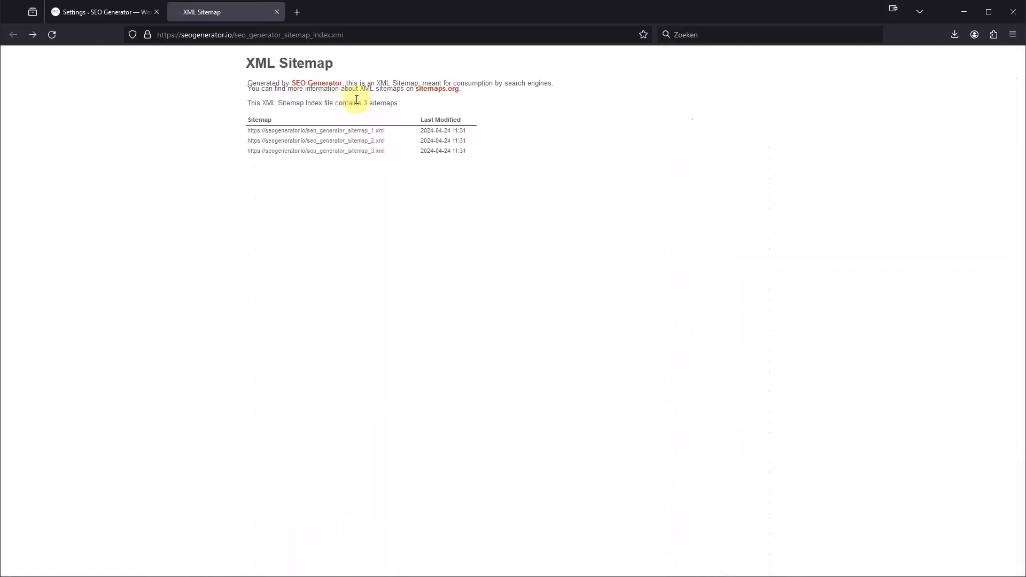
Examine the URL lists in seo_generator_sitemap_2.xml and seo_generator_sitemap_3.xml, checking the third sitemap's URL count.
left_click(352, 142)
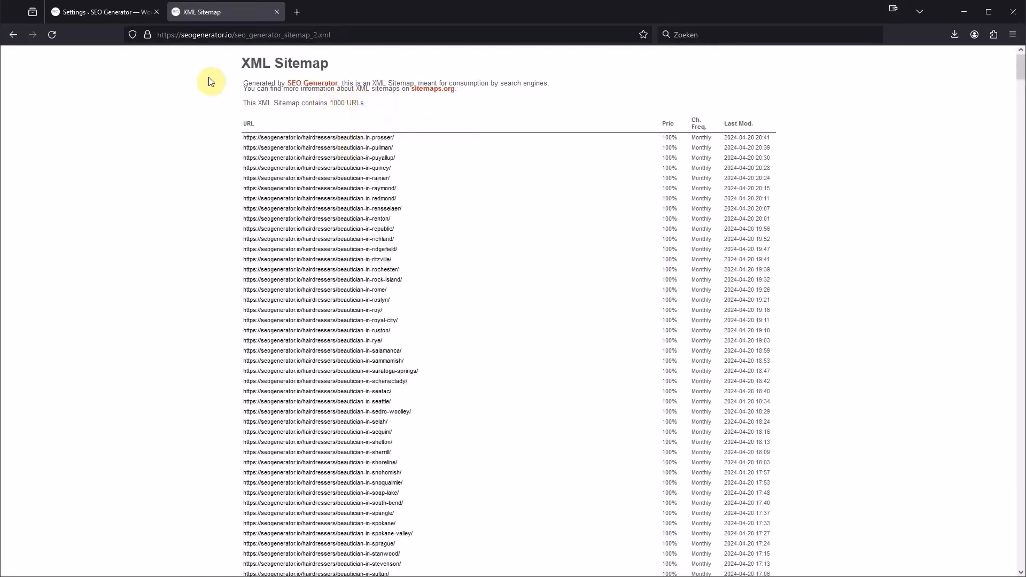
left_click(13, 35)
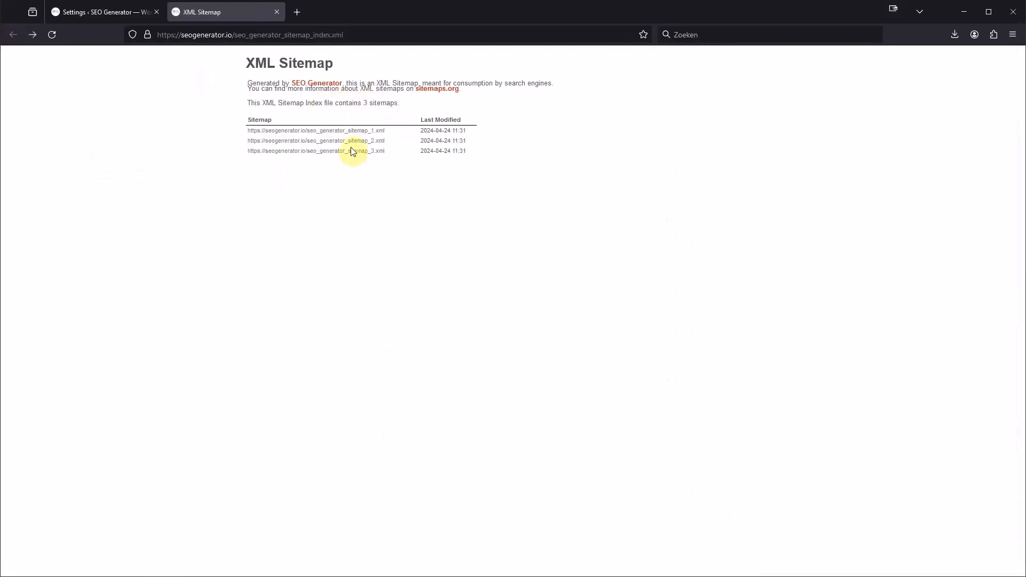
left_click(346, 151)
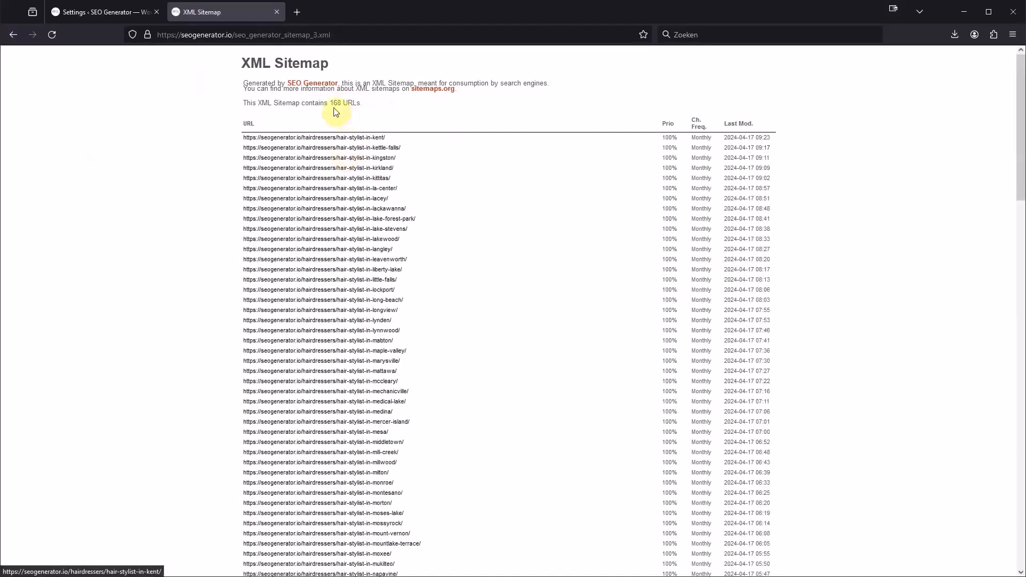
double_click(335, 102)
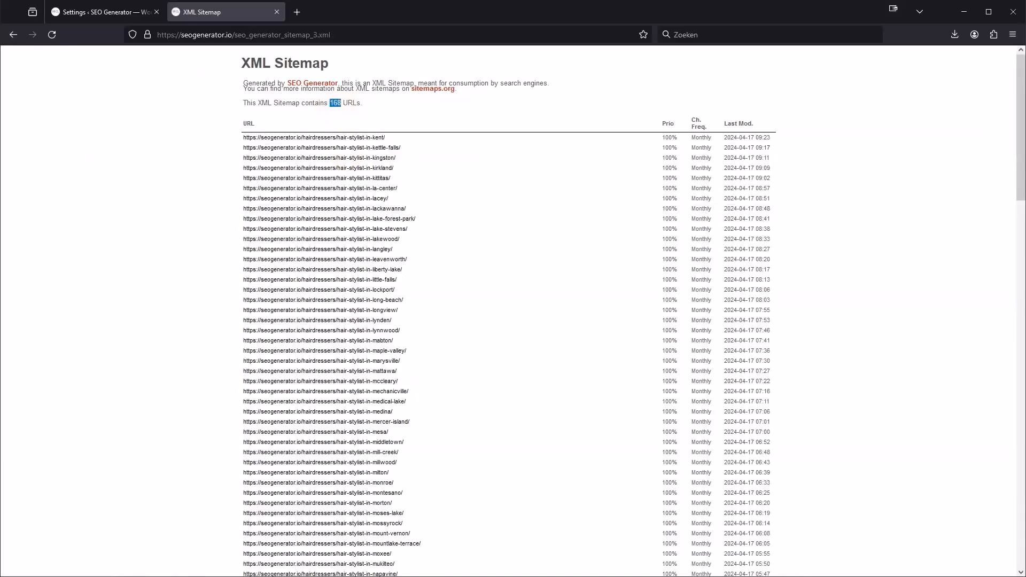
left_click(780, 114)
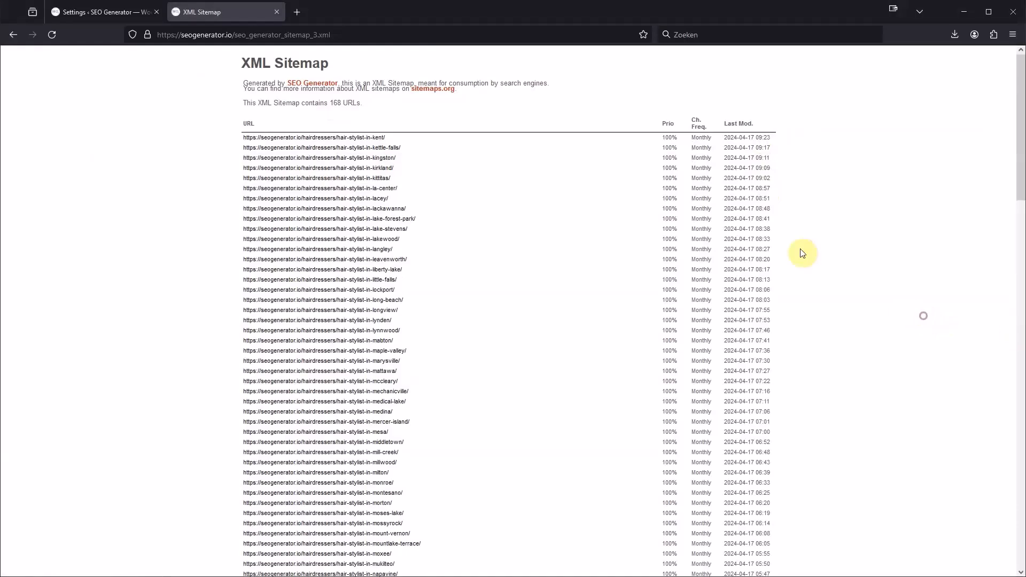
left_click(297, 12)
type("https://search.google.com/search-console")
key("Return")
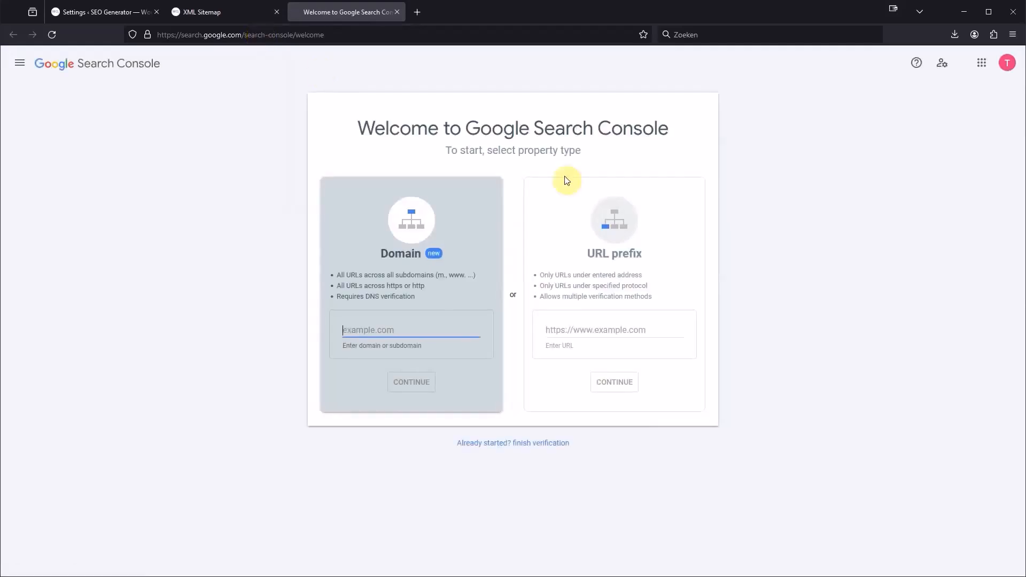
key("alt+Tab")
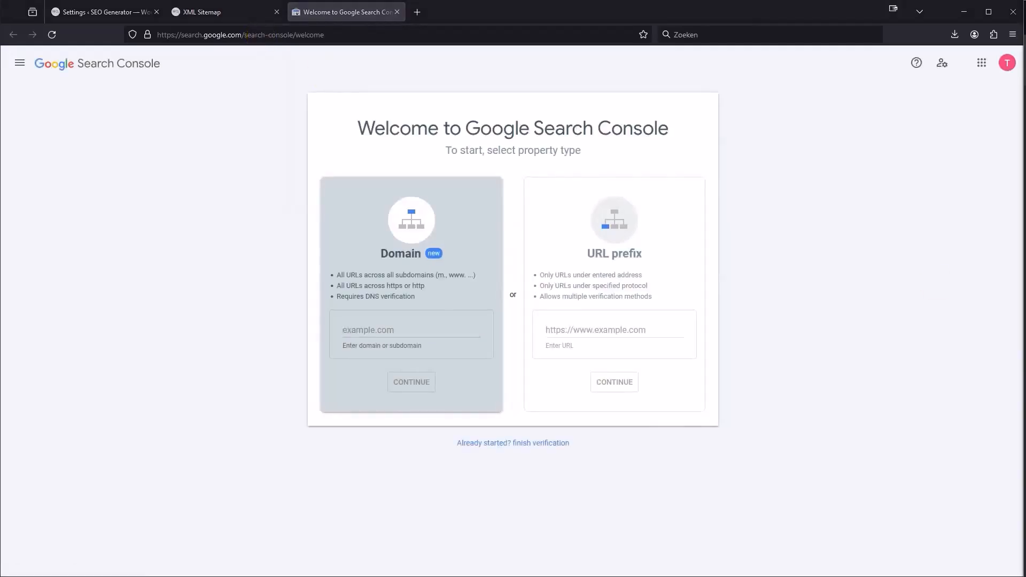
left_click(618, 329)
type("https://seogenerator.io/")
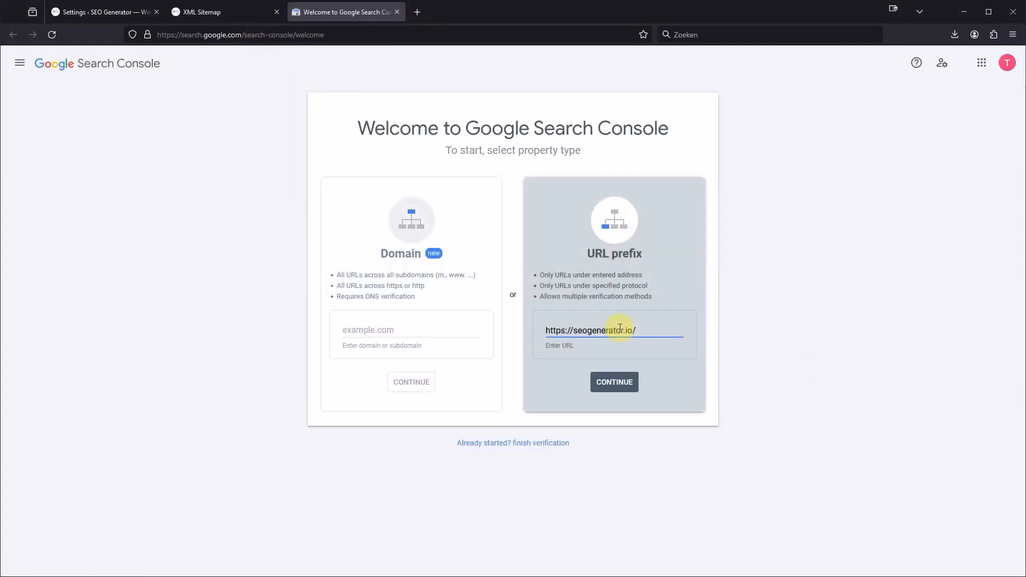
left_click(612, 379)
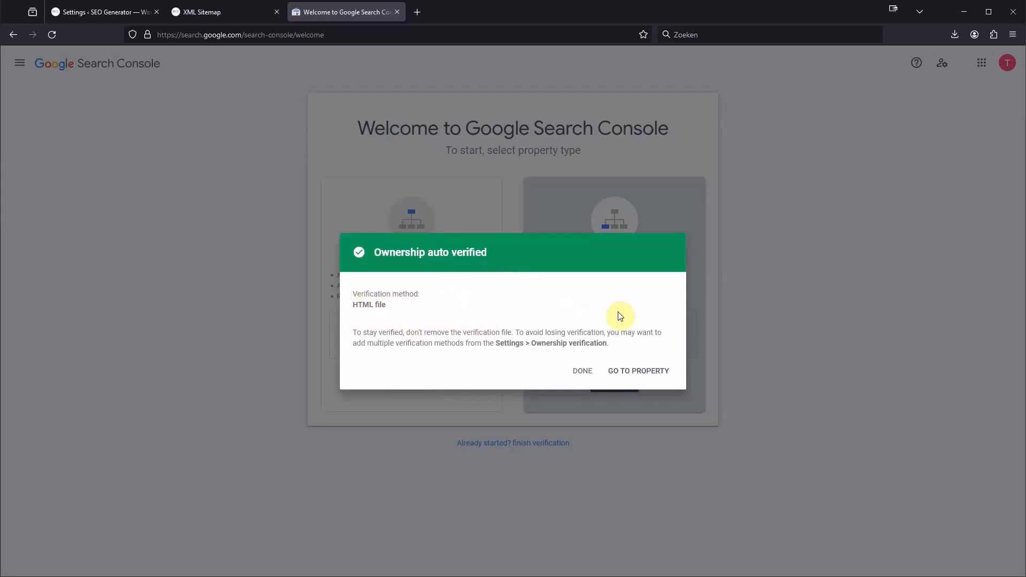
left_click(635, 373)
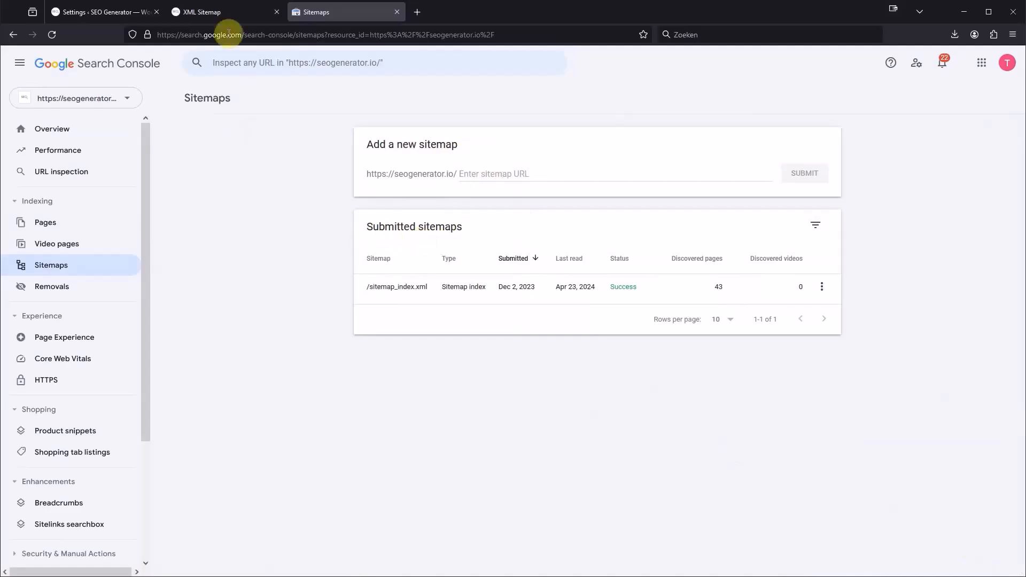
Copy the sitemap file name seo_generator_sitemap_index.xml from the SEO Generator Sitemap settings.
left_click(85, 13)
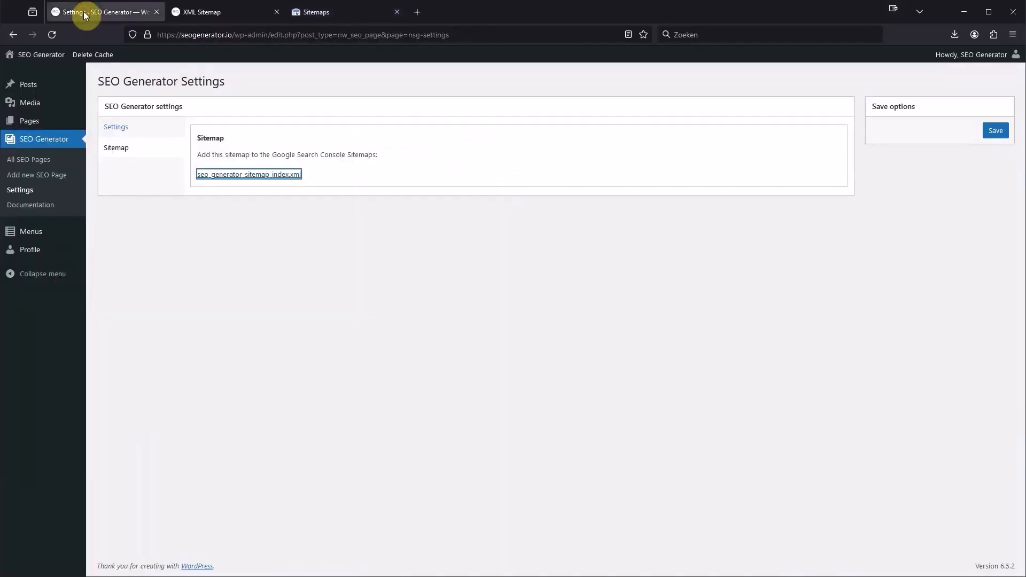
left_click(336, 177)
left_click_drag(339, 175, 202, 172)
key("ctrl+c")
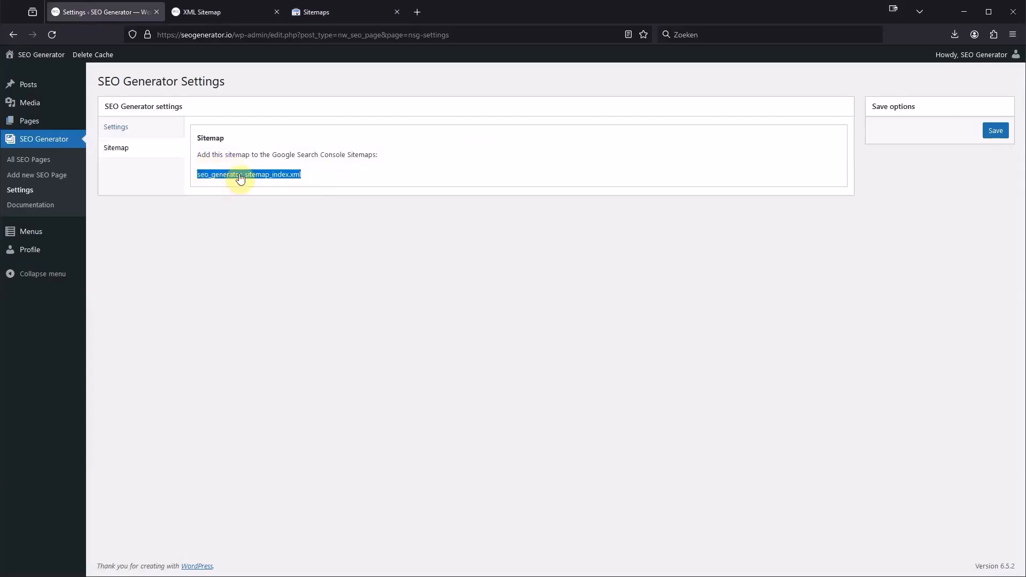
Submit seo_generator_sitemap_index.xml as a new sitemap in Google Search Console and refresh the submitted sitemaps list.
left_click(344, 15)
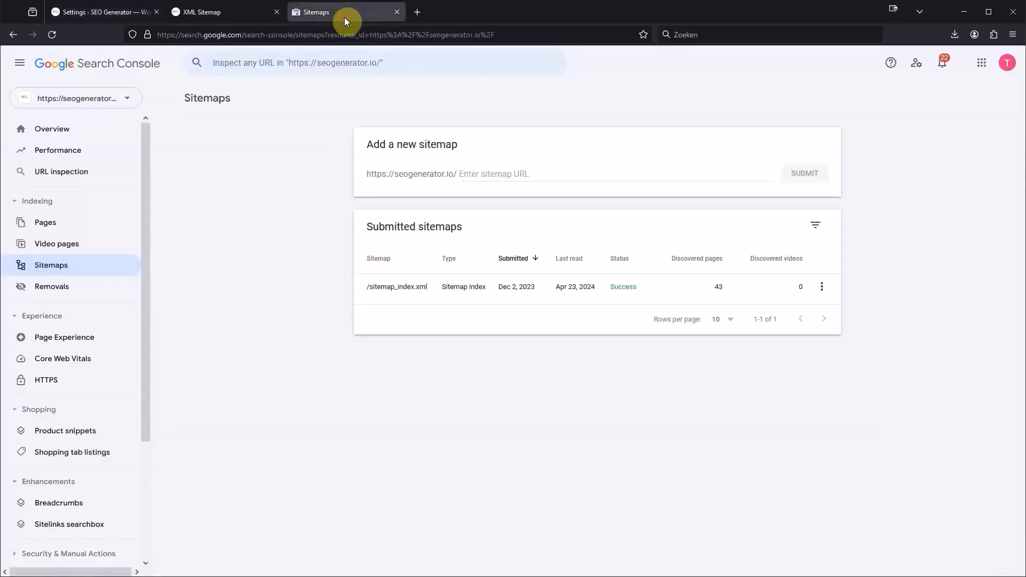
left_click(516, 175)
key("ctrl+v")
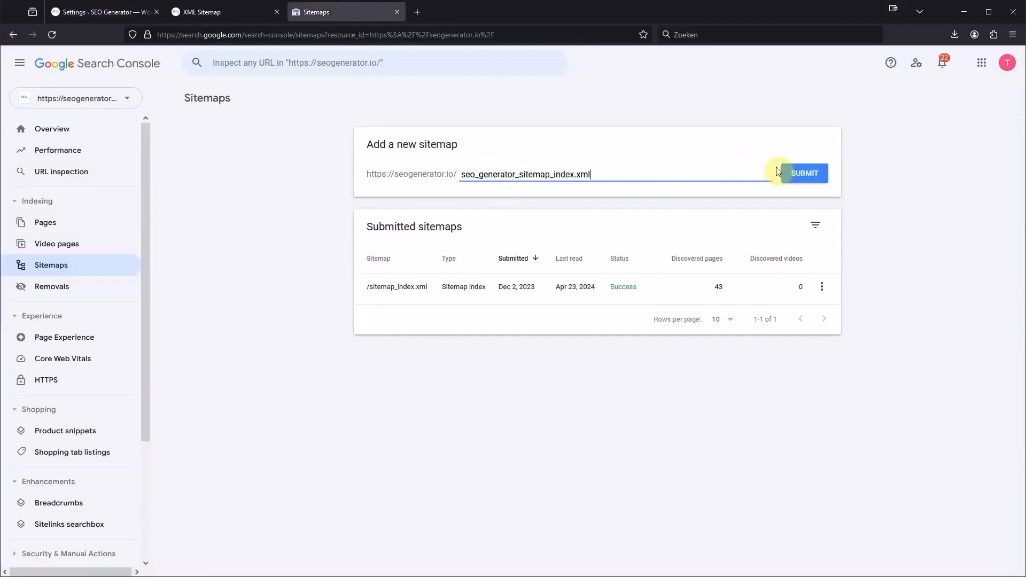
left_click(798, 175)
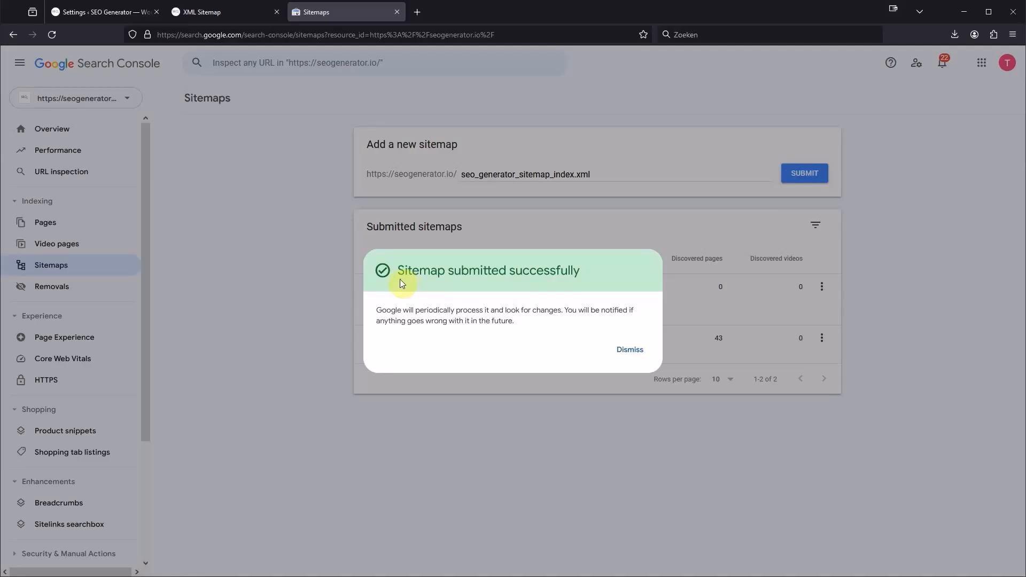
left_click(631, 353)
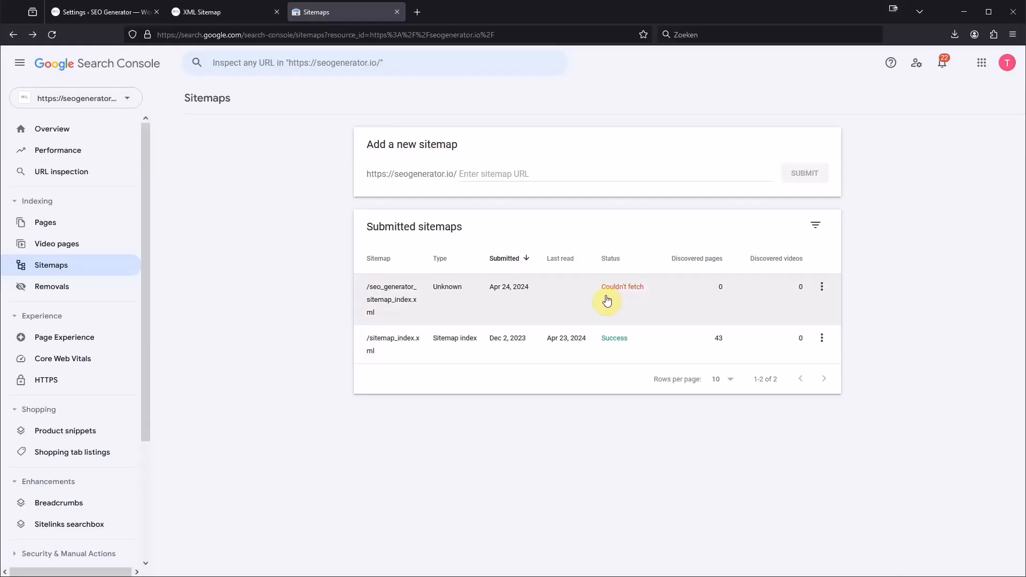
left_click(52, 34)
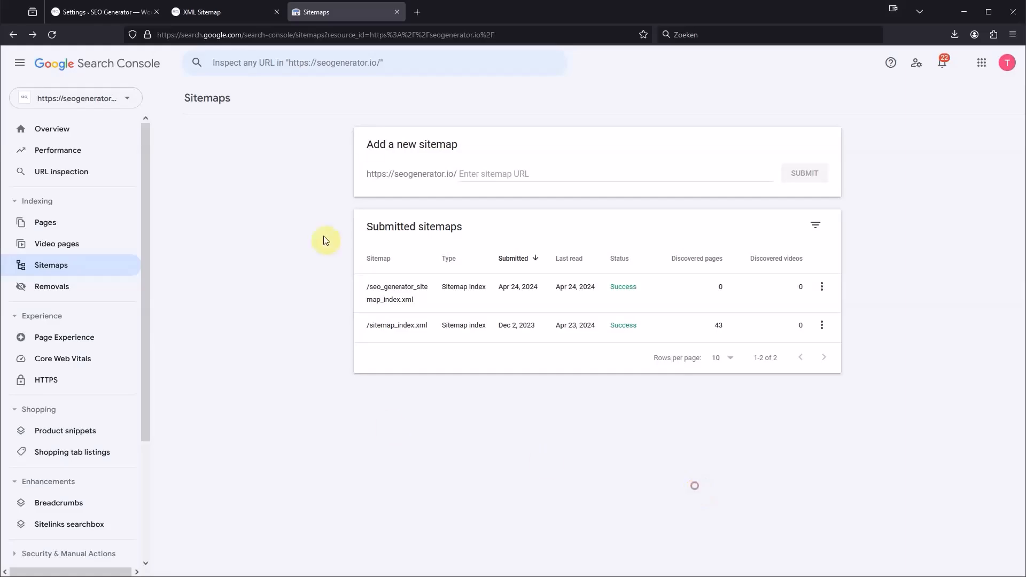
Close the Search Console and XML Sitemap pages and open the SEO page "The best [search_term] in [location]" for editing.
left_click(397, 11)
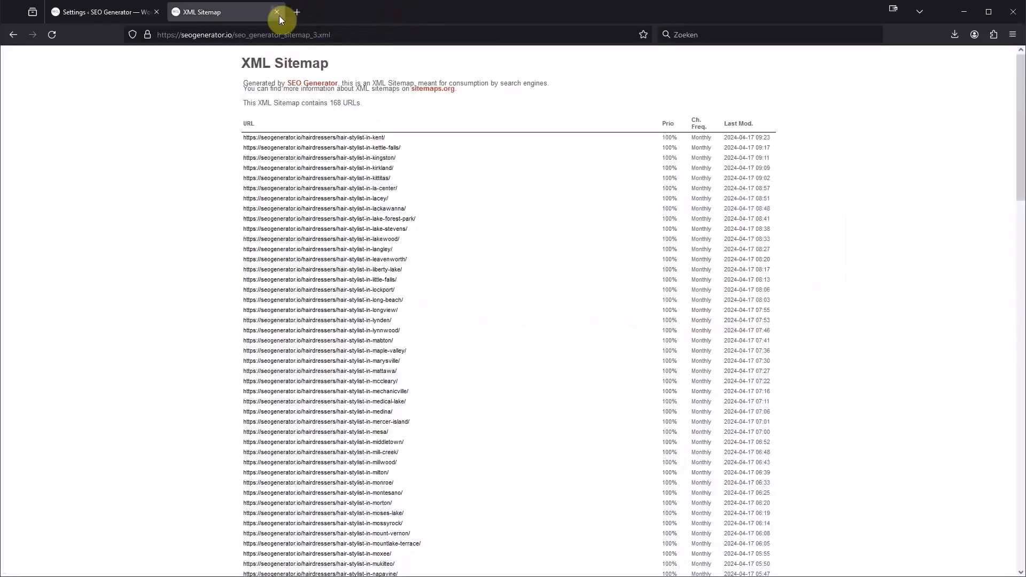
left_click(277, 12)
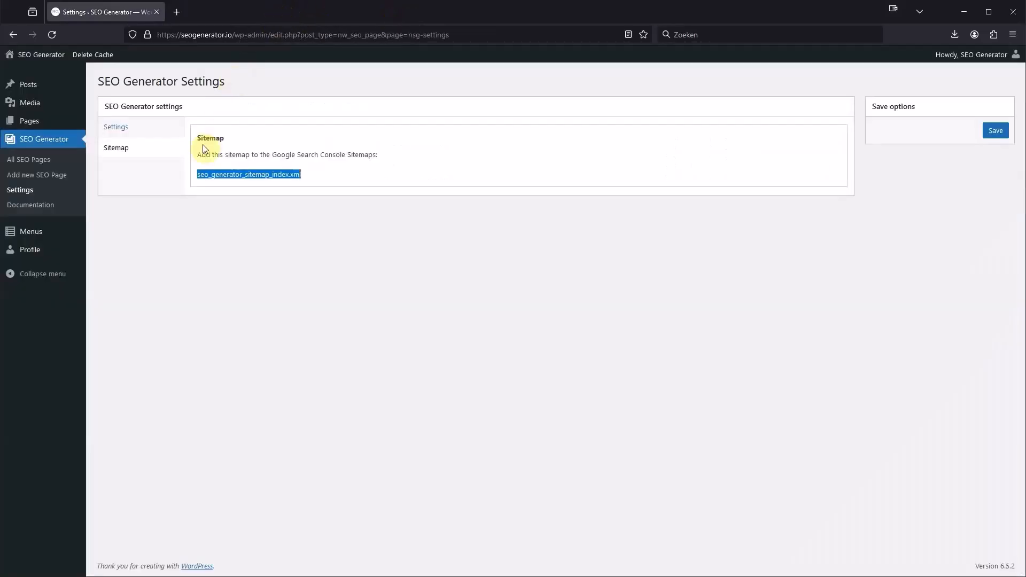
left_click(41, 164)
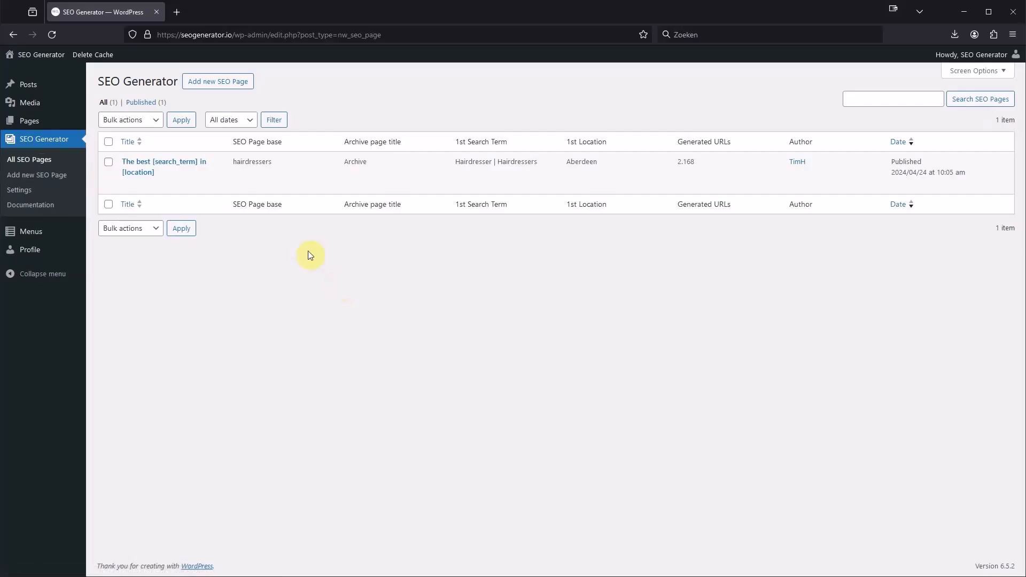
left_click(154, 169)
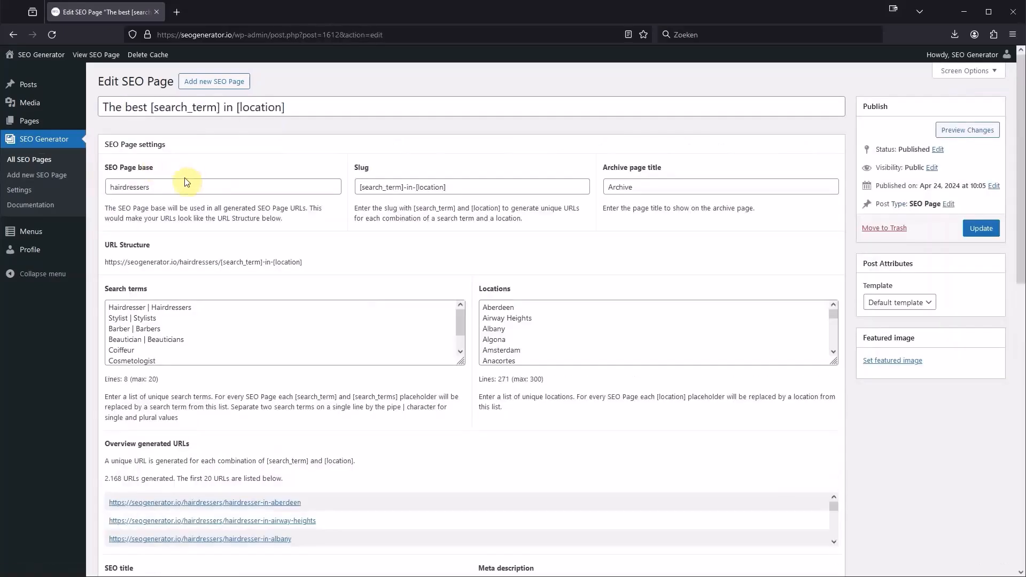
Set the SEO Page base to our-stylists and the slug to the-best-[search_term]-in-[location], and update the page.
left_click(179, 186)
key("ctrl+a")
type("our-stylists")
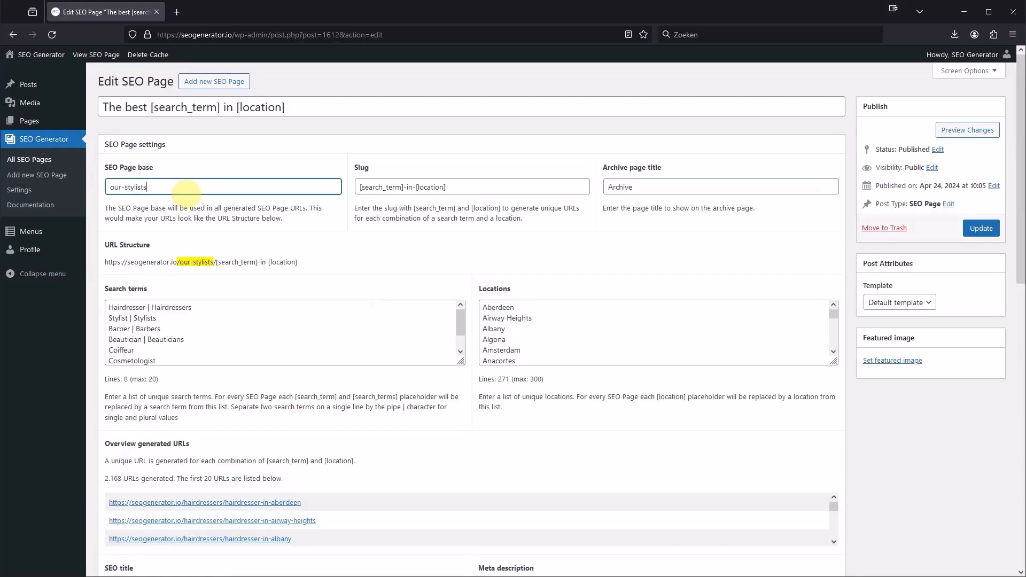
left_click(517, 191)
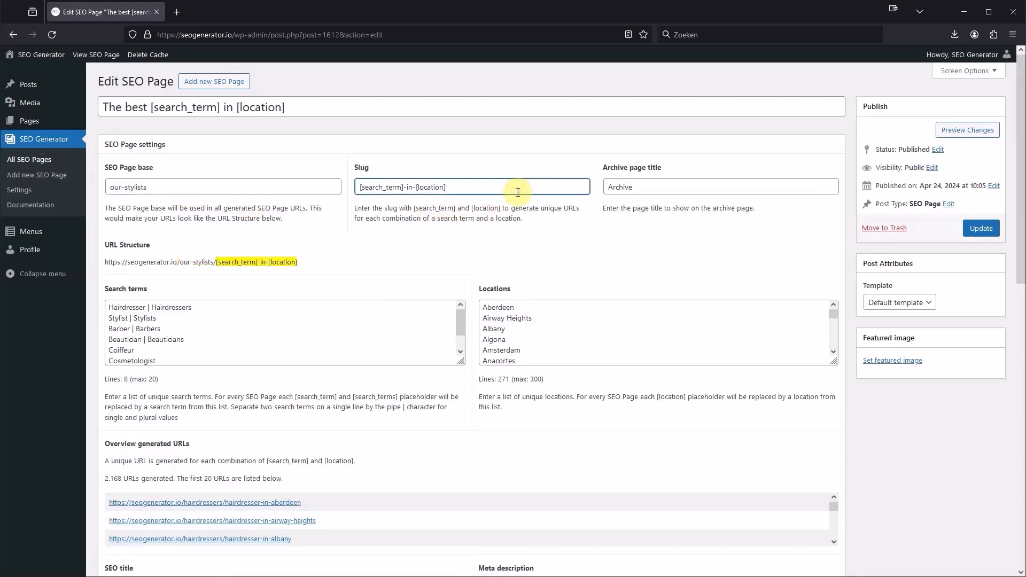
type("the-best-")
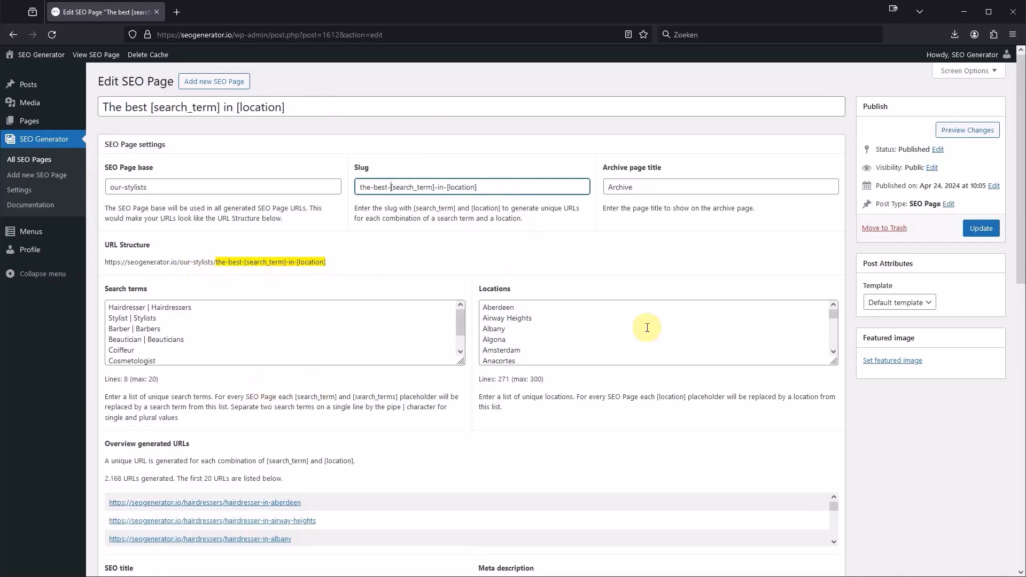
left_click(989, 228)
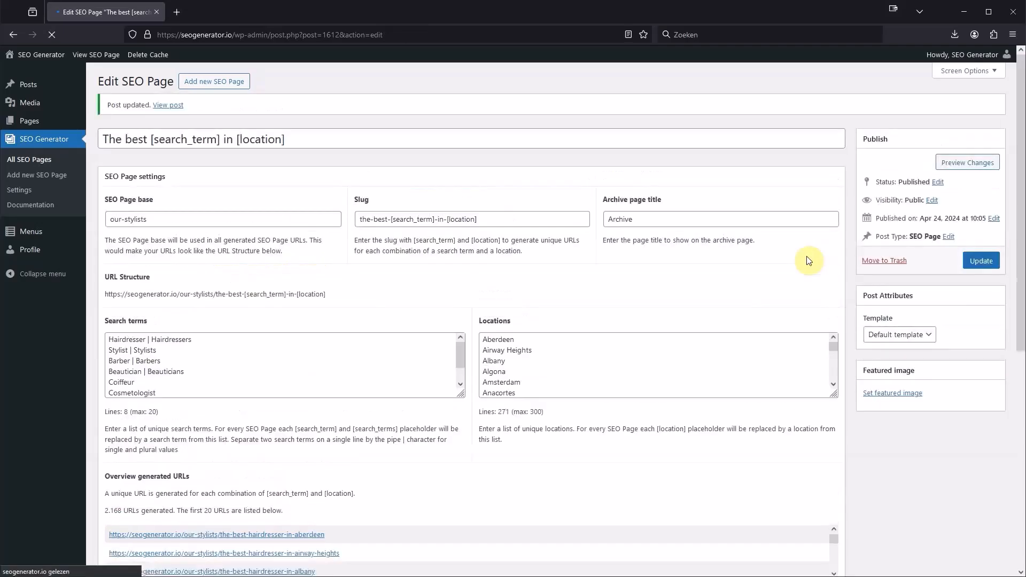
Open the generated page the-best-hairdresser-in-aberdeen to check its URL, and close it again.
scroll(801, 459, "down", 2)
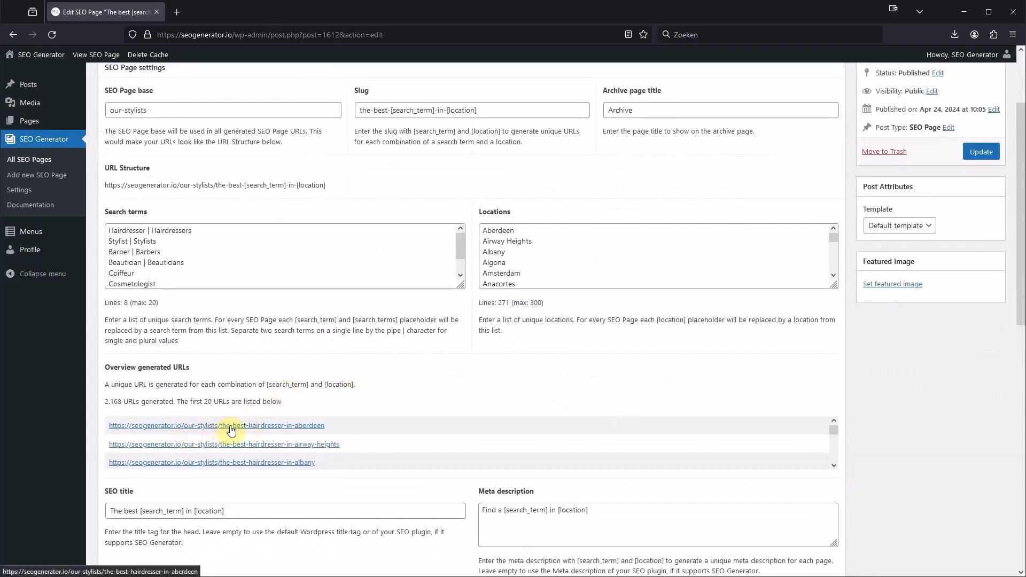
left_click(290, 426)
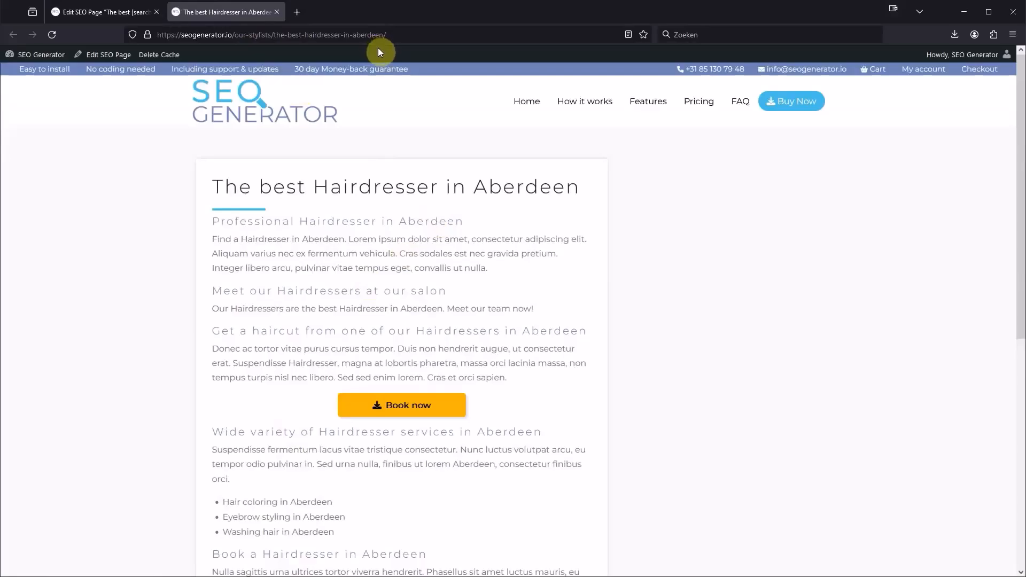
left_click(277, 12)
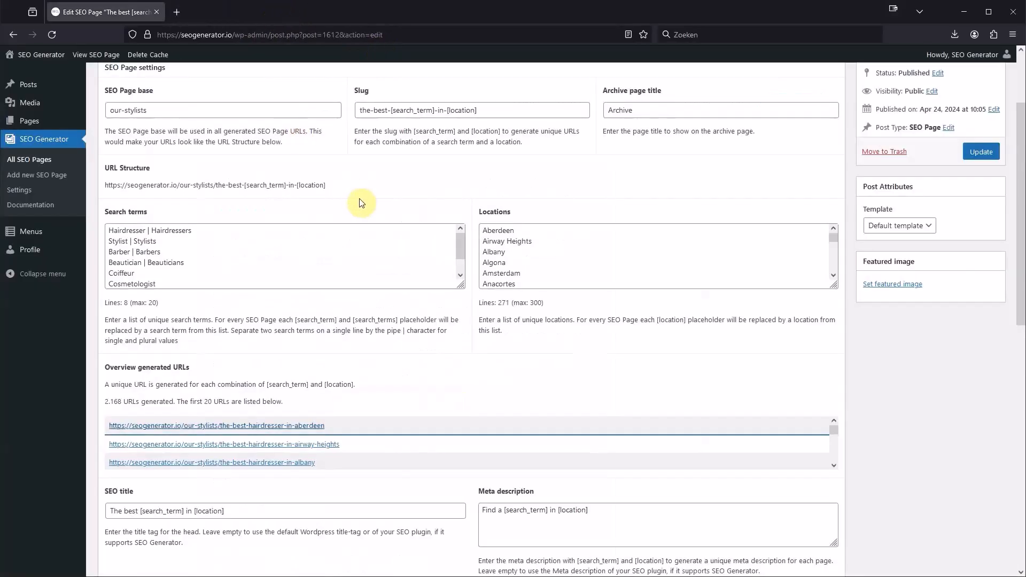
Delete the search terms Coiffeur, Cosmetologist, Friseur and Hair stylist | Hair stylists.
scroll(361, 203, "up", 2)
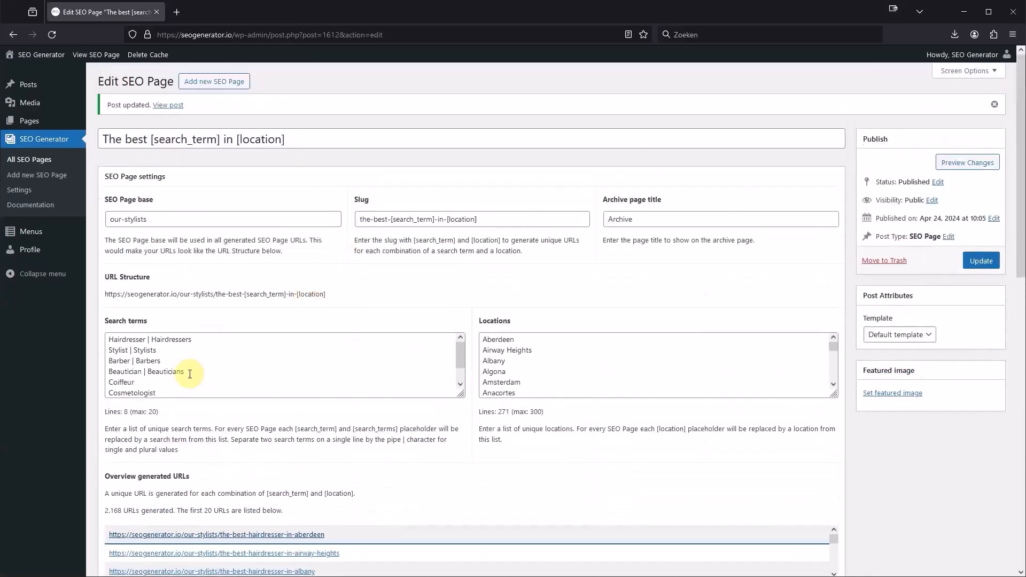
mouse_move(115, 374)
left_mouse_down()
mouse_move(233, 396)
mouse_move(115, 369)
mouse_move(105, 357)
left_mouse_up()
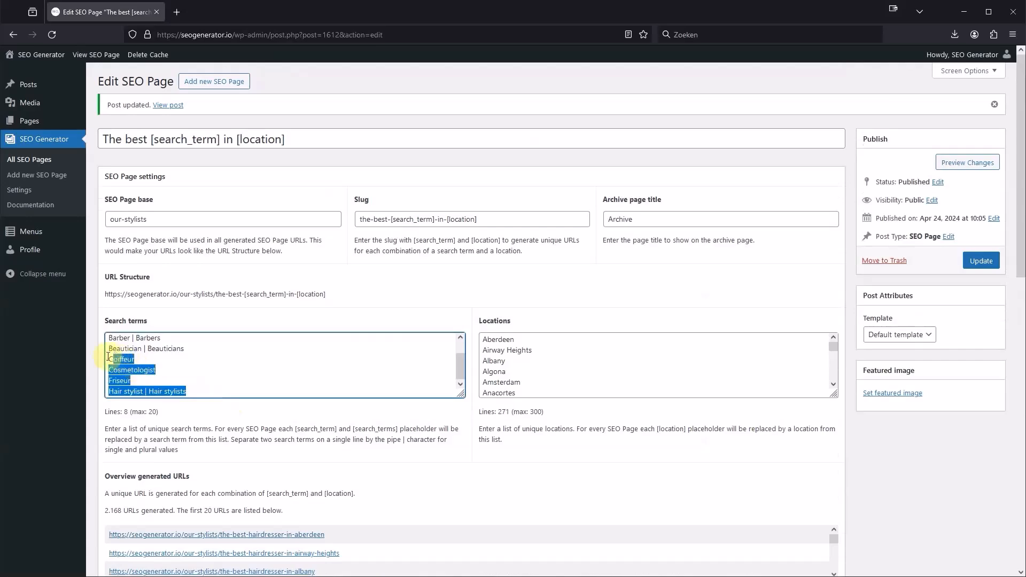
key("BackSpace")
Delete every location from Amsterdam to the end of the list, keeping Aberdeen, Airway Heights, Albany and Algona.
left_click(482, 383)
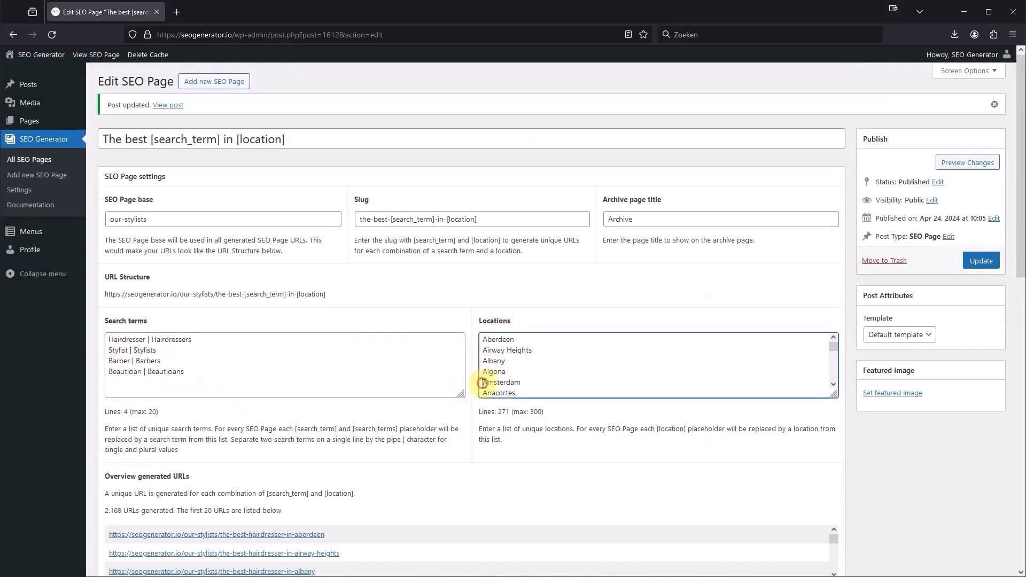
key("shift+Page_Down")
key("shift+Page_Down")
key("shift+Page_Down")
key("shift+Page_Down")
key("shift+Page_Down")
key("shift+Page_Down")
key("shift+Page_Down")
key("shift+Page_Down")
key("shift+Page_Down")
key("shift+Page_Down")
key("shift+Page_Down")
key("shift+Page_Down")
key("shift+Page_Down")
key("shift+Page_Down")
key("shift+Page_Down")
key("shift+Page_Down")
key("shift+Page_Down")
key("shift+Page_Down")
key("shift+Page_Down")
key("shift+Page_Down")
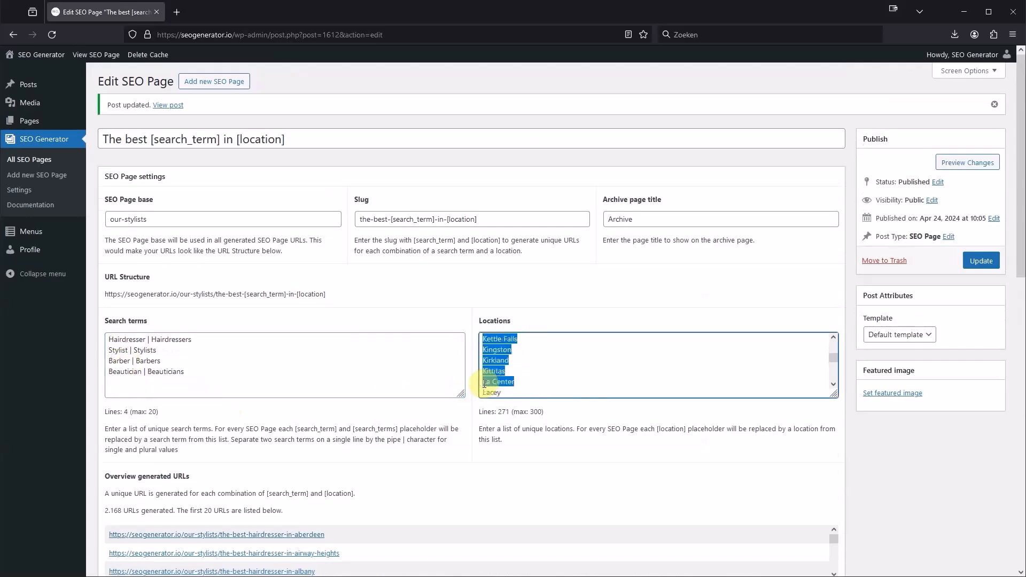
key("shift+Page_Down")
key("shift+Page_Down")
key("shift+Page_Down")
key("shift+Page_Down")
key("shift+Page_Down")
key("shift+Page_Down")
key("shift+Page_Down")
key("shift+Page_Down")
key("shift+Page_Down")
key("shift+Page_Down")
key("shift+Page_Down")
key("shift+Page_Down")
key("shift+Page_Down")
key("BackSpace")
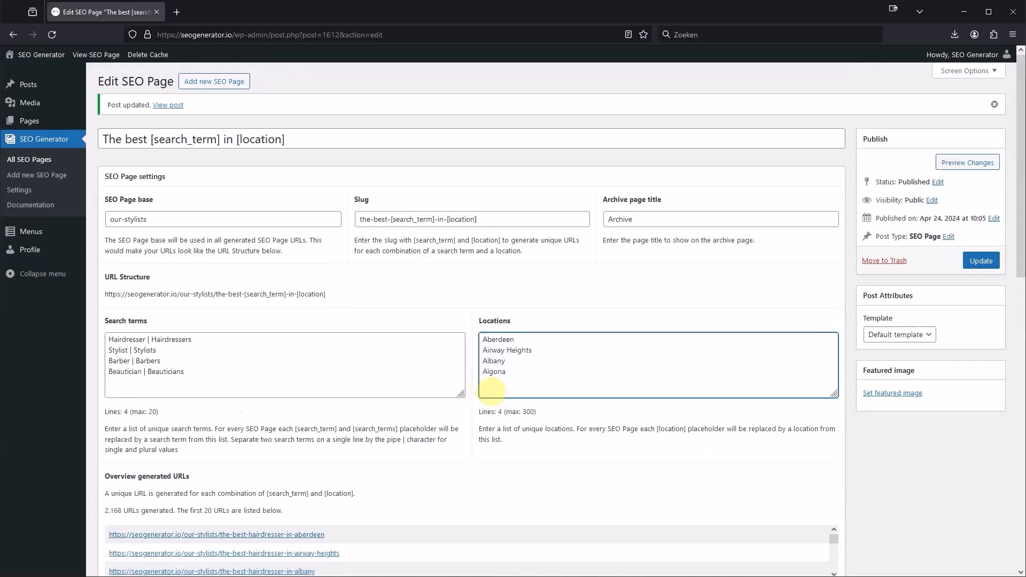
Update the SEO page with the shortened lists and check the number of generated URLs.
left_click(188, 383)
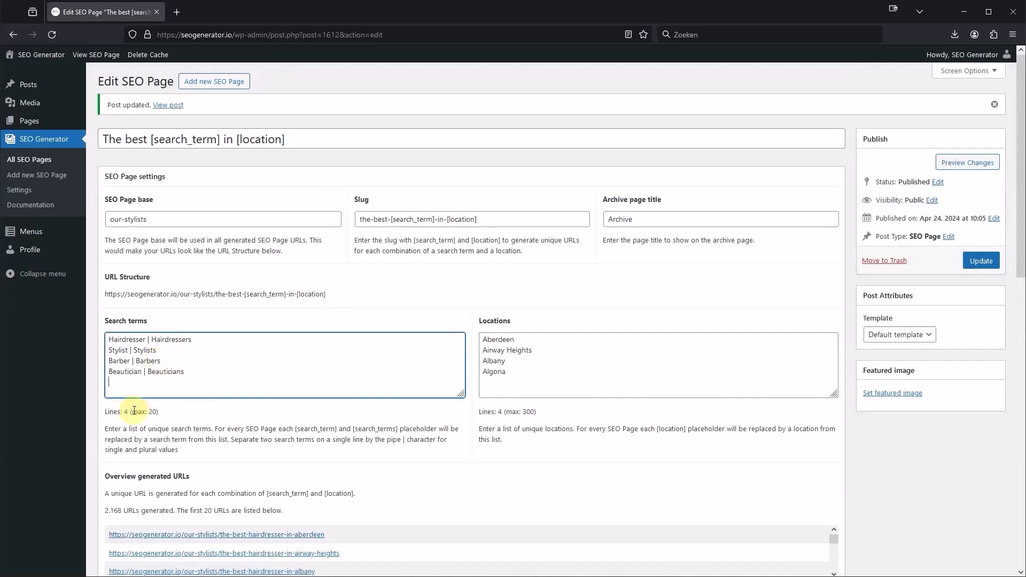
left_click(980, 262)
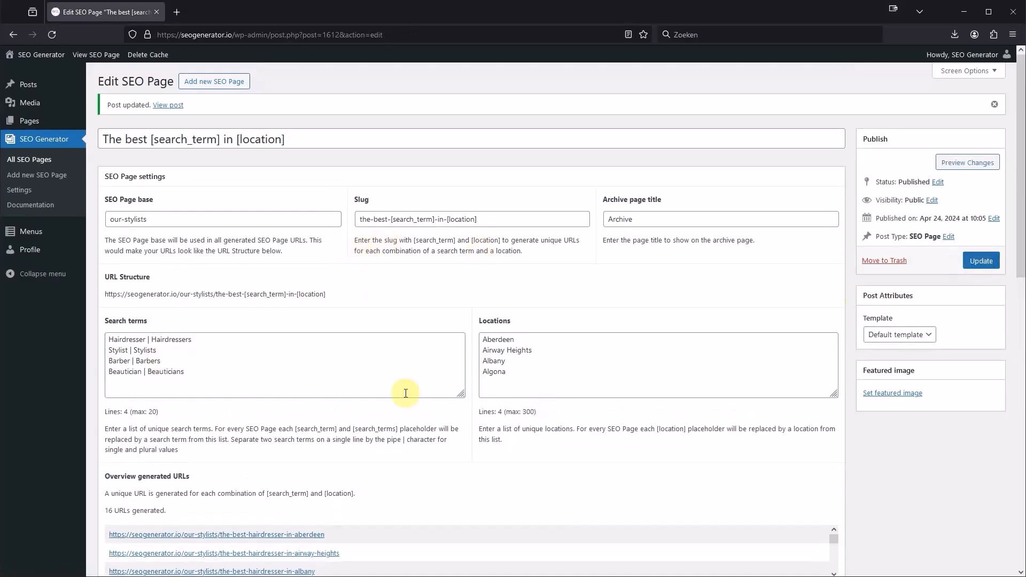
left_click_drag(106, 511, 174, 511)
left_click(187, 510)
scroll(488, 472, "down", 2)
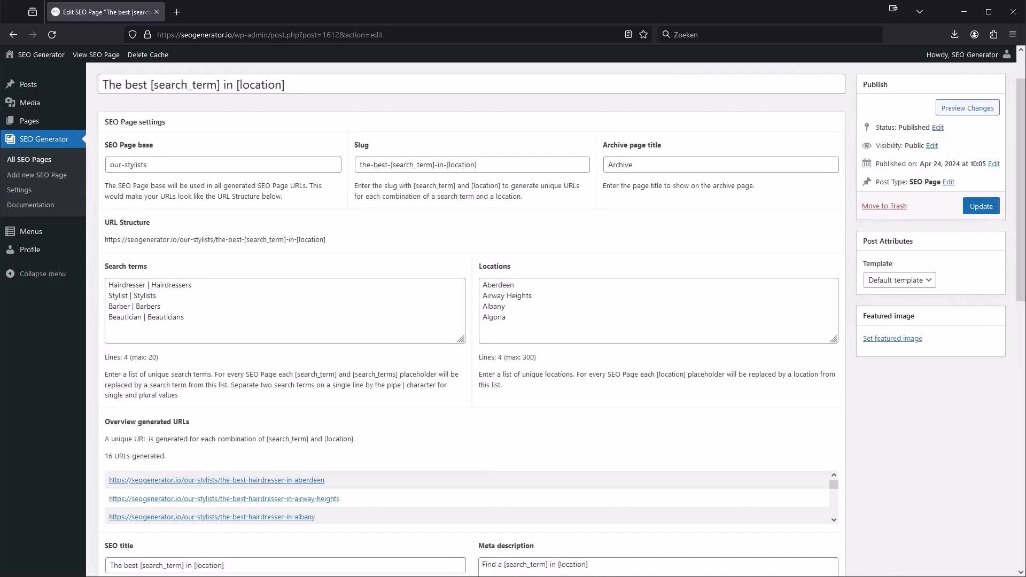
Start a new SEO page titled Test with the SEO Page base test.
left_click(42, 160)
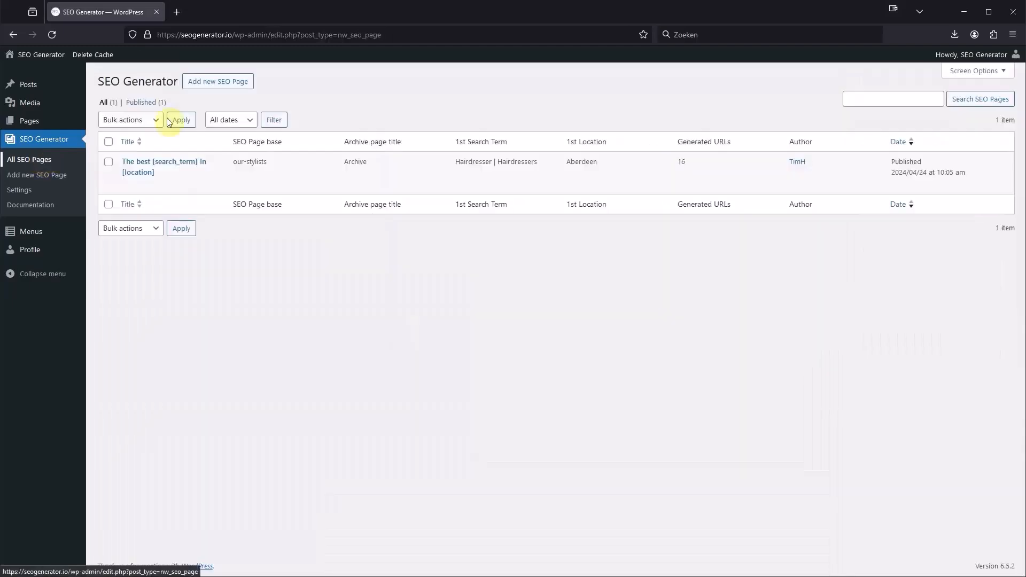
left_click(227, 83)
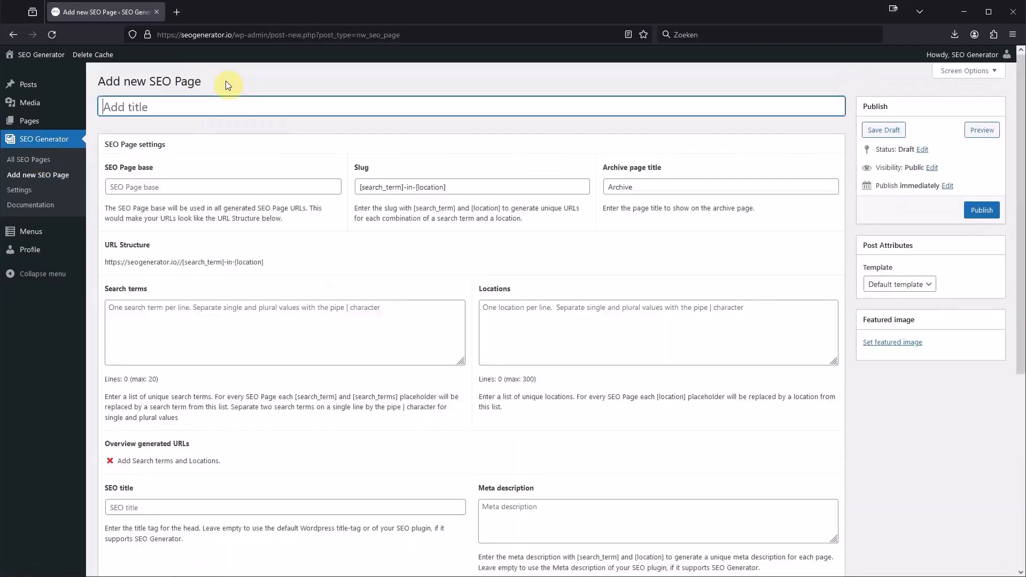
left_click(196, 107)
type("Test")
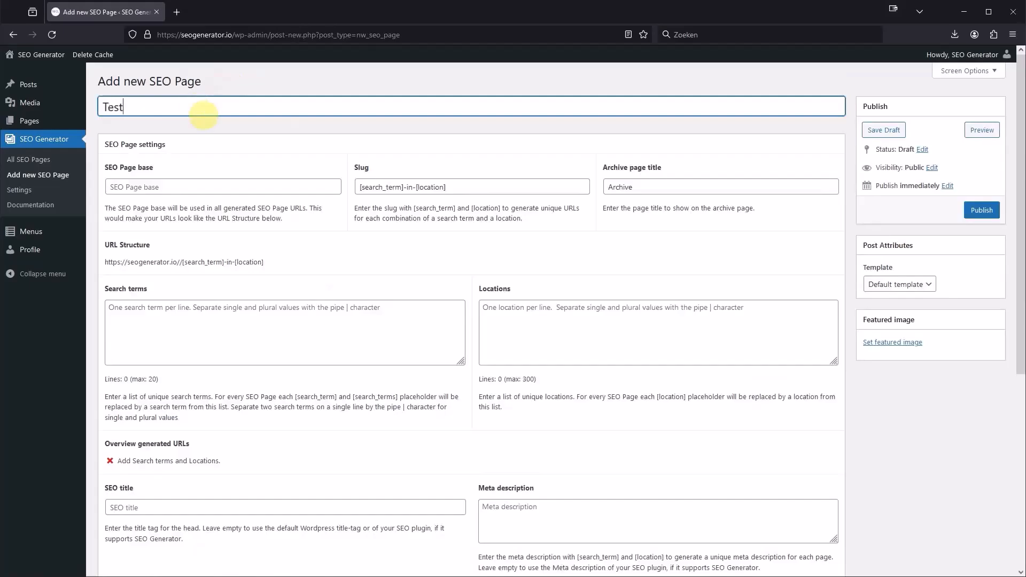
left_click(160, 186)
type("test")
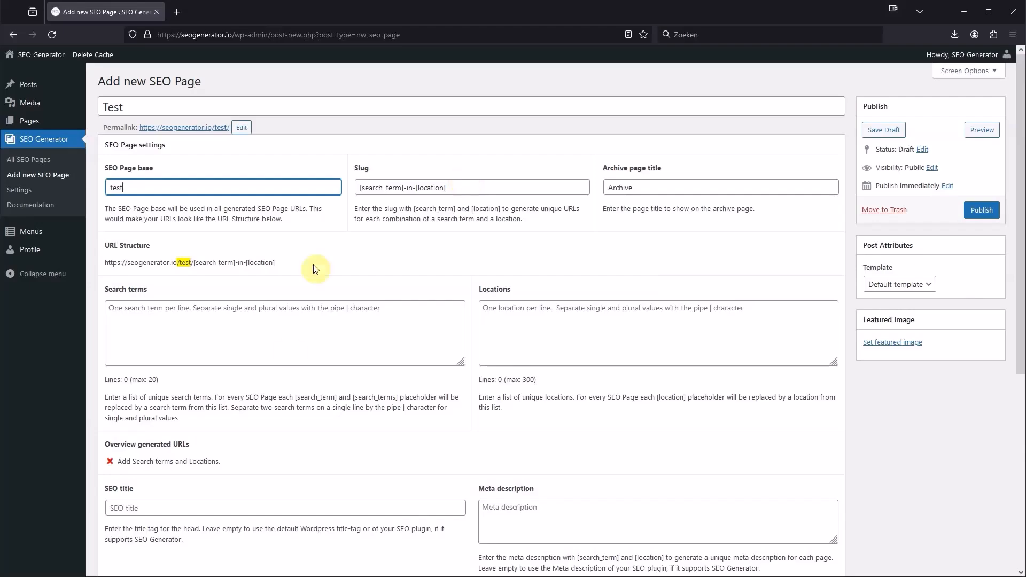
Enter the search terms a, b, c and the locations 1, 2, 3, 4 on separate lines, and publish the page.
left_click(286, 336)
type("a")
key("Return")
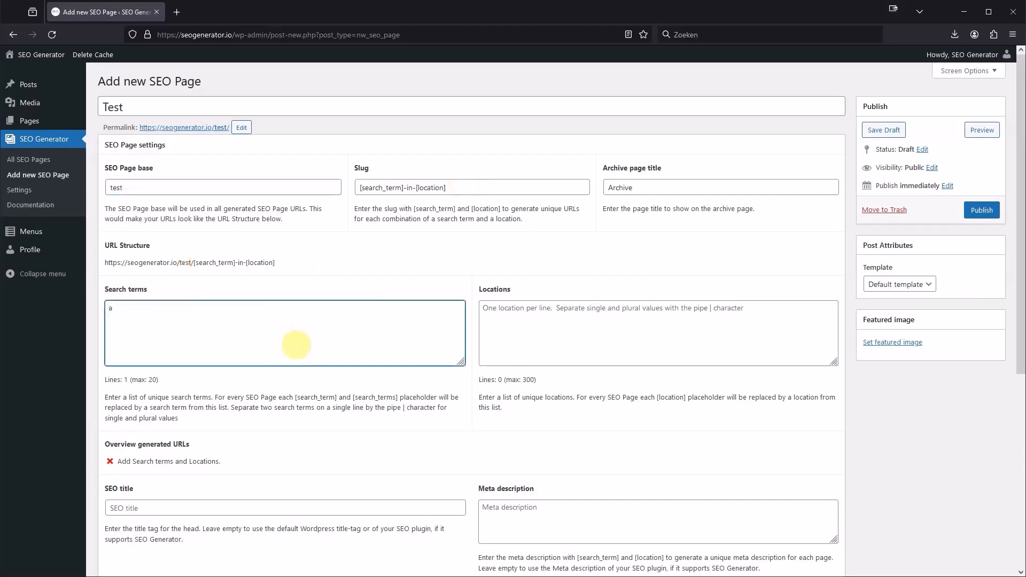
left_click(545, 348)
type("1")
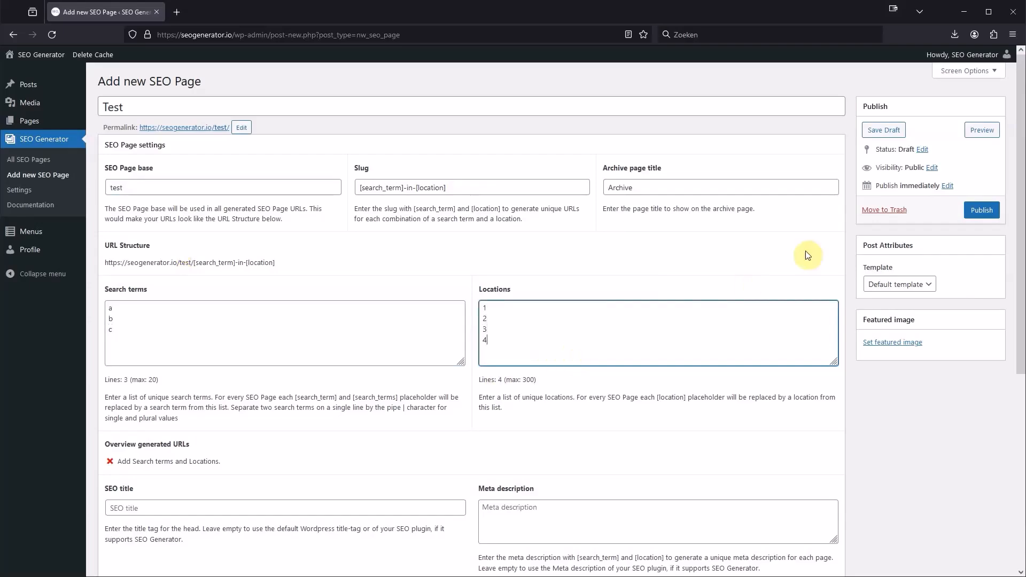
left_click(977, 209)
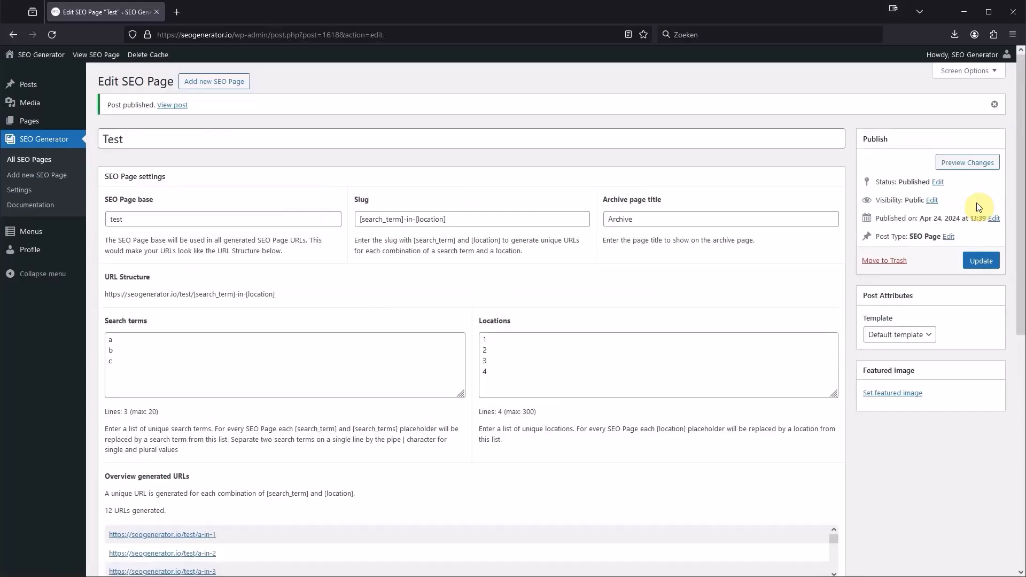
Examine the number and list of generated URLs for the Test page and compare them with its slug pattern.
left_click_drag(190, 511, 107, 511)
left_click(471, 453)
scroll(473, 448, "down", 1)
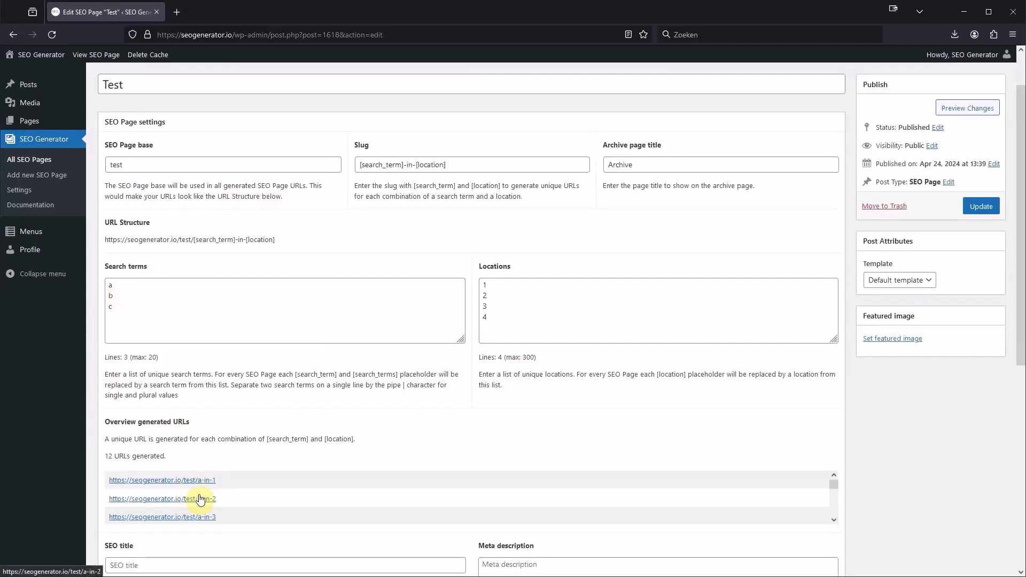
left_click(832, 519)
left_click(832, 520)
left_click(832, 519)
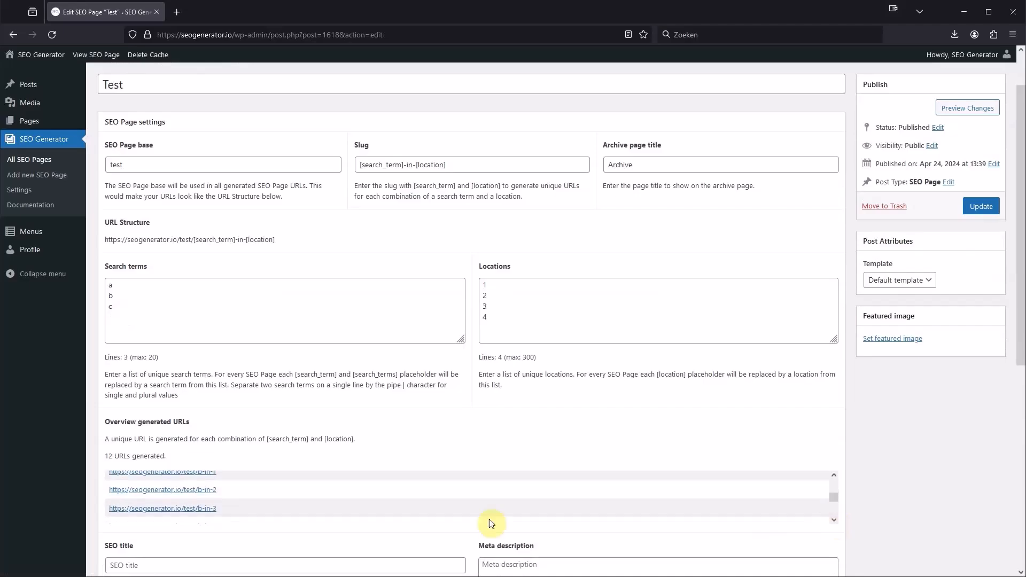
left_click(833, 521)
left_click(833, 521)
left_click(834, 521)
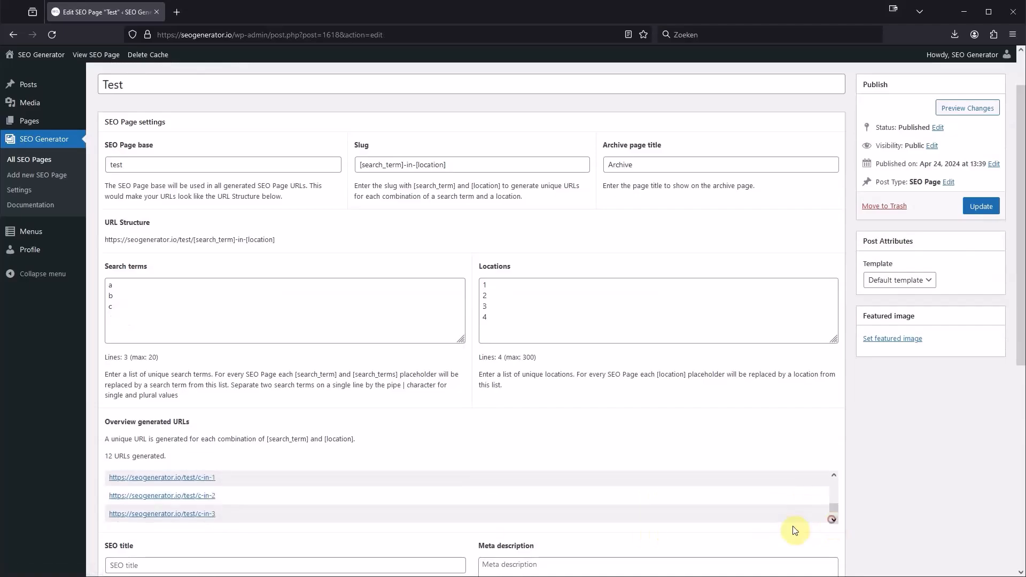
left_click_drag(483, 164, 333, 166)
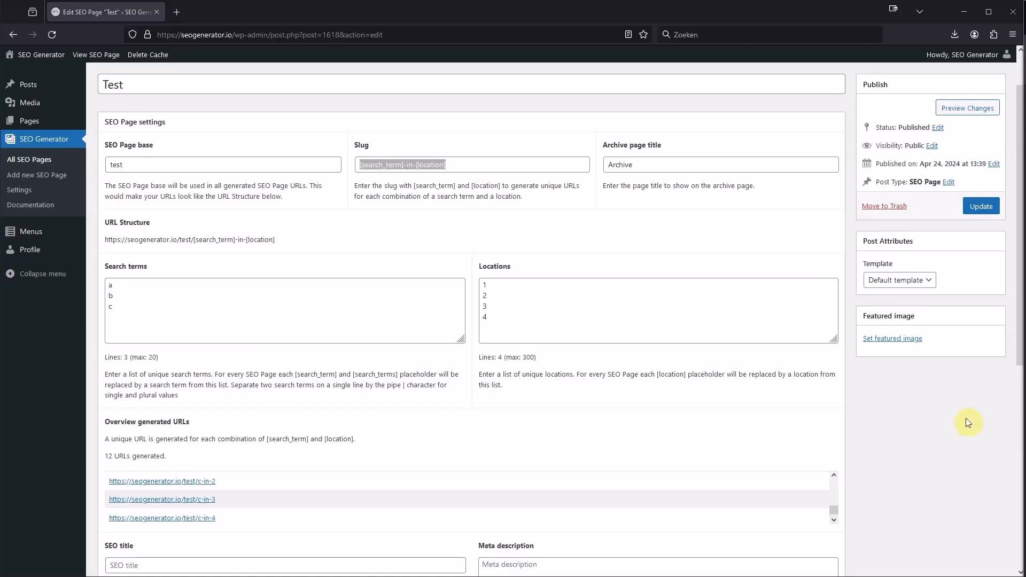
Paste the placeholder body text into the page content and format "Professional [search_term] in [location]" as Heading 2.
scroll(891, 469, "down", 7)
left_click(298, 364)
key("Delete")
key("Up")
key("shift+alt+2")
key("Down")
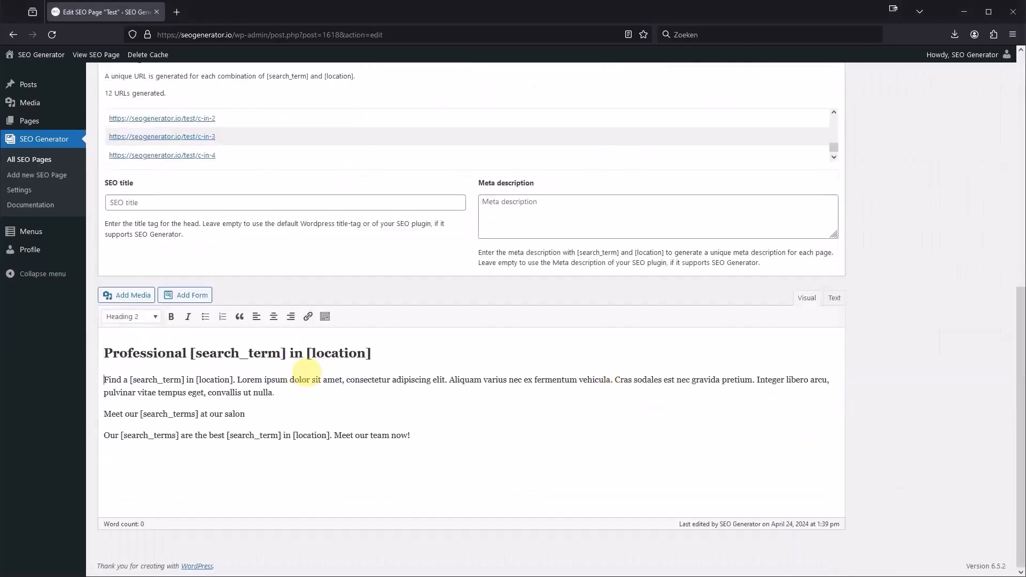
Format the line "Meet our [search_terms] at our salon" as Heading 2 and update the page.
key("Down")
key("Down")
key("shift+alt+2")
scroll(911, 309, "up", 7)
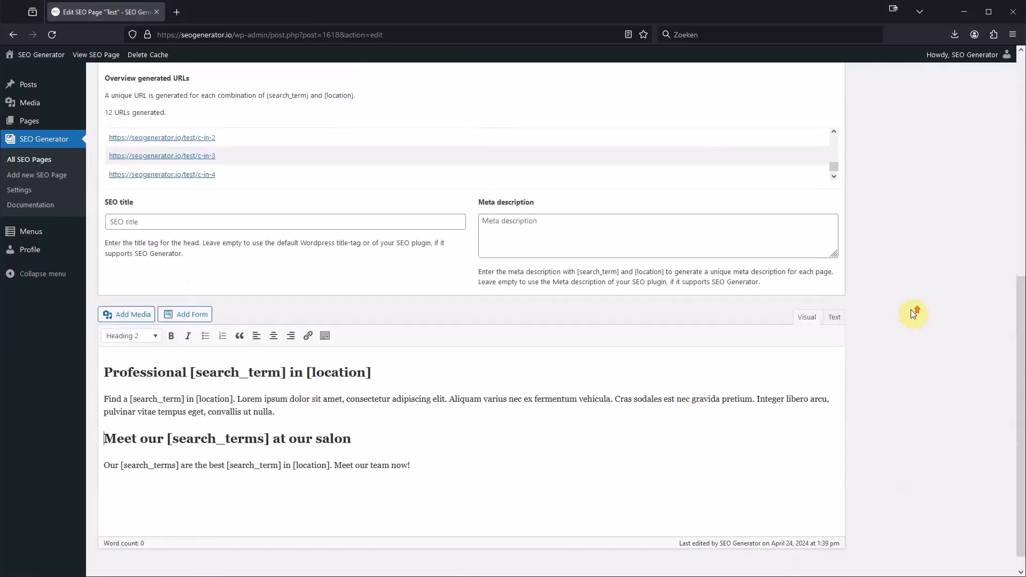
scroll(915, 307, "up", 1)
left_click(988, 260)
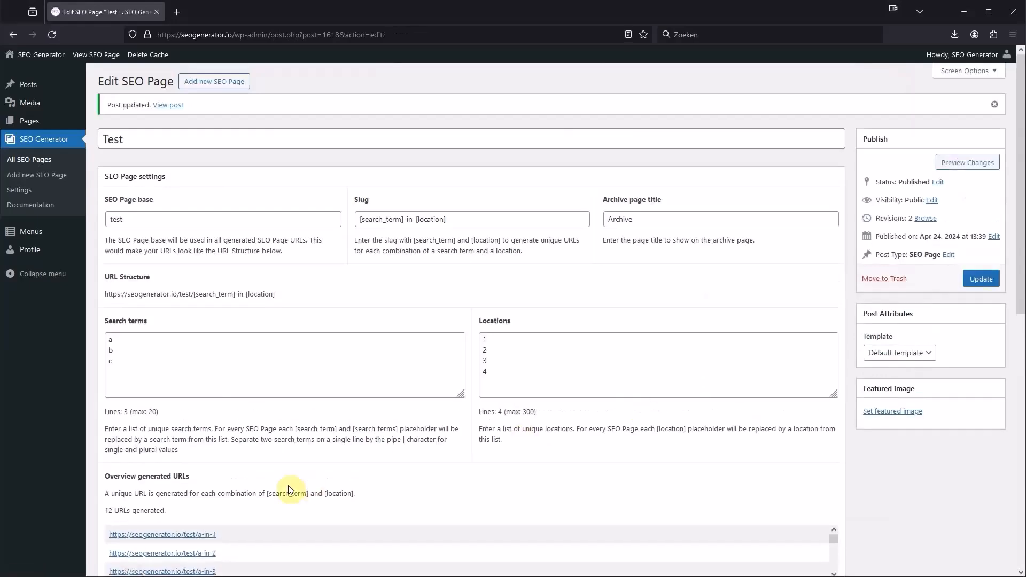
View the generated a-in-1 page and the following a-in-2 page, checking how the placeholders are filled in the headings.
left_click(205, 535)
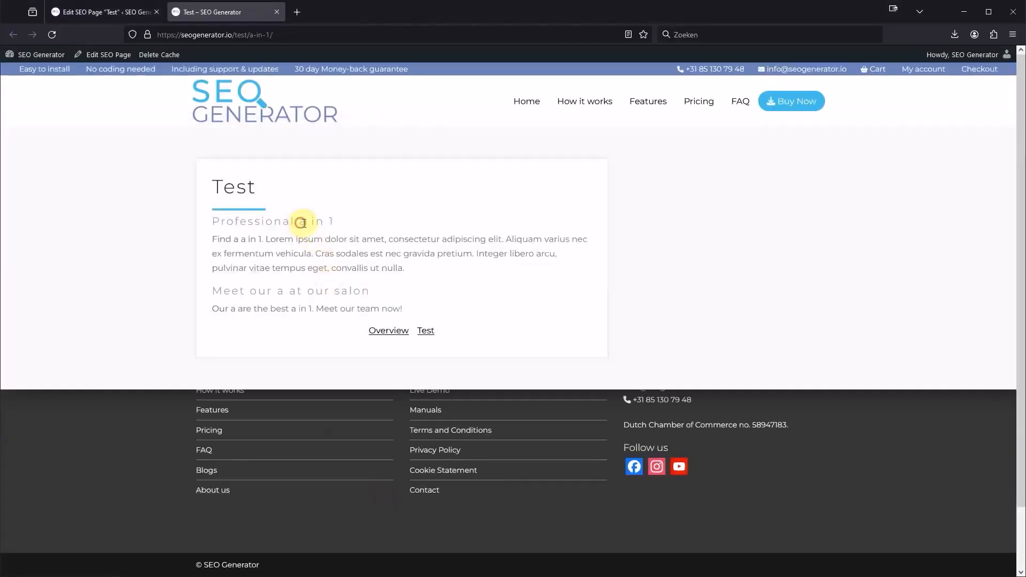
double_click(302, 223)
double_click(331, 222)
left_click(432, 330)
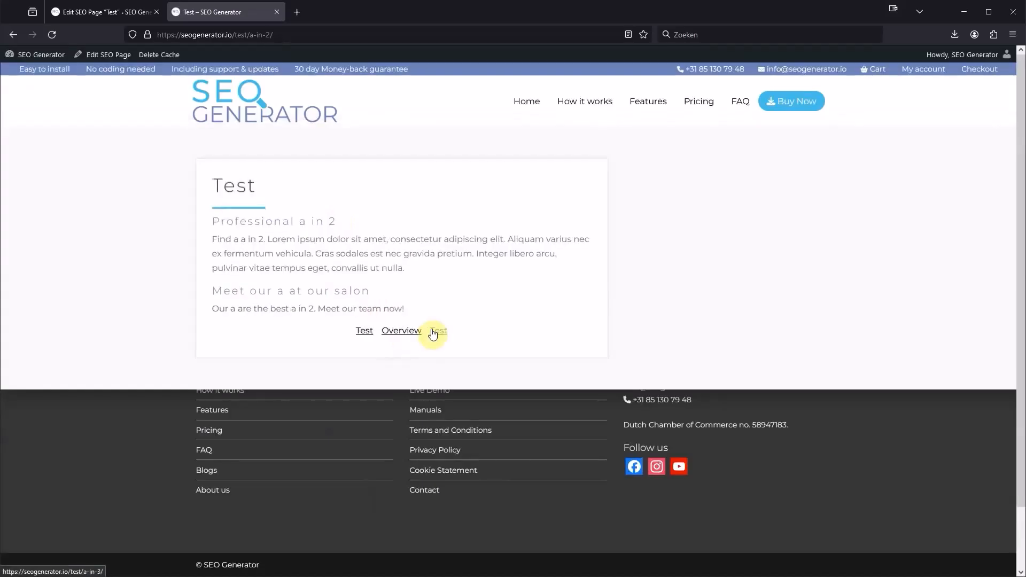
left_click_drag(337, 221, 203, 222)
left_click(385, 255)
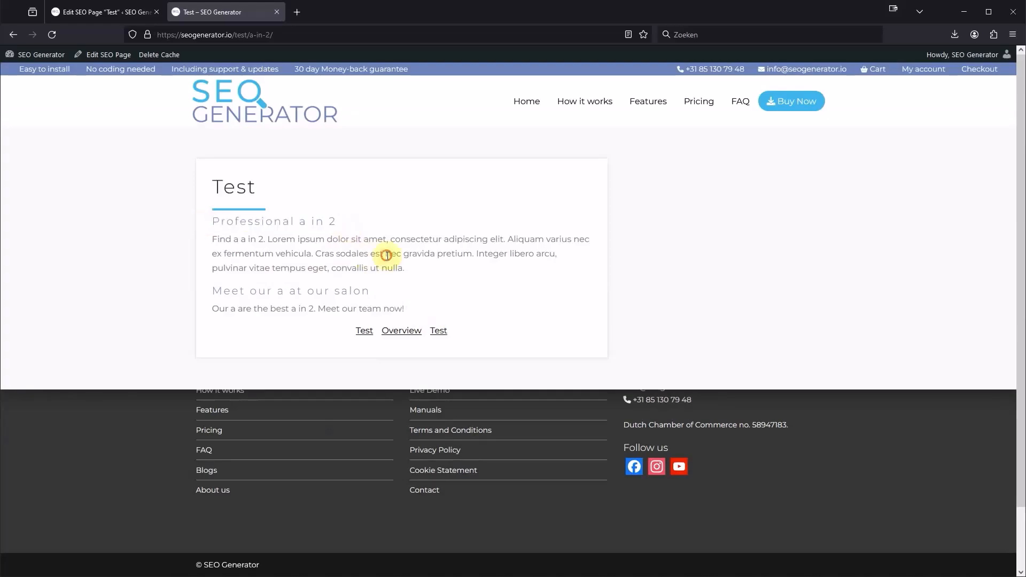
Reopen the Test SEO page for editing and append the slug pattern [search_term]-in-[location] to its title.
left_click(102, 55)
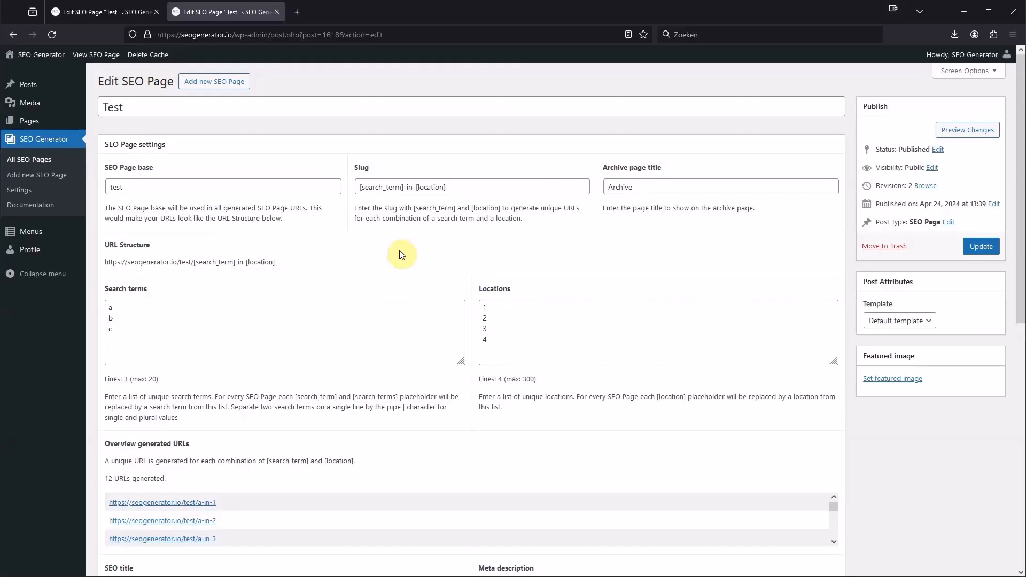
left_click(151, 105)
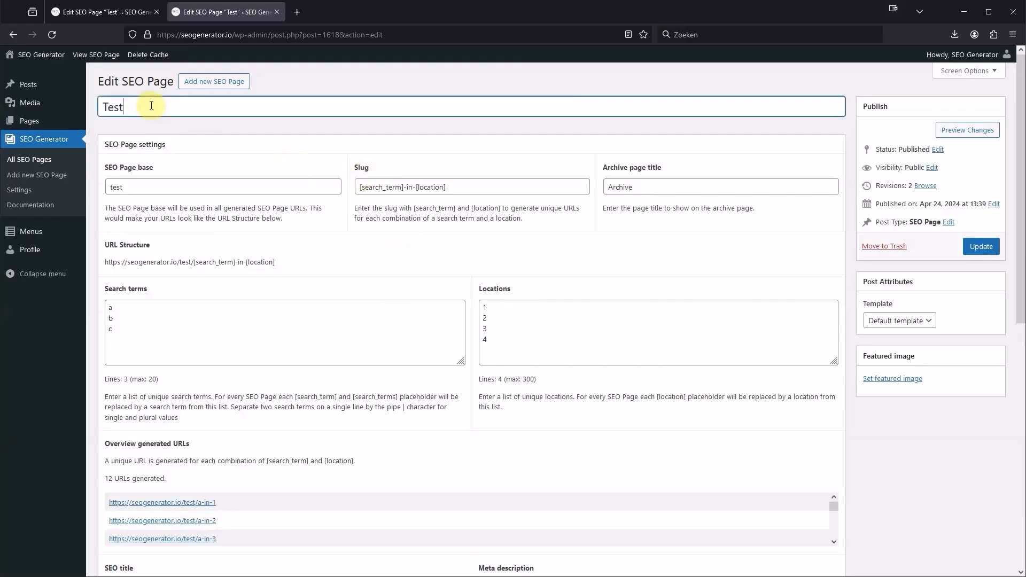
left_click_drag(508, 187, 329, 180)
key("ctrl+c")
left_click(187, 108)
key("ctrl+v")
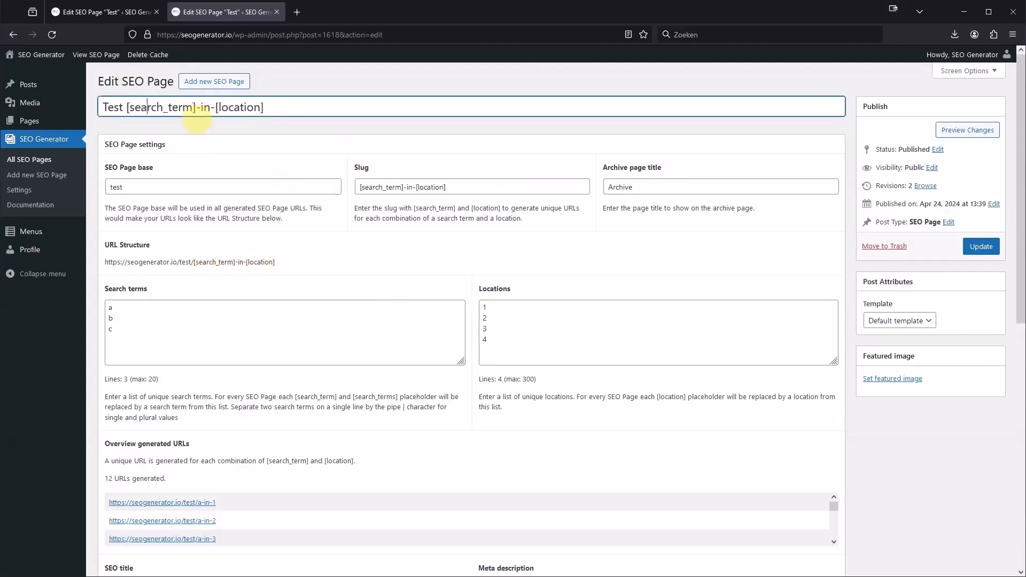
Replace the title's hyphens with spaces so it reads "Test [search_term] in [location]", and update the page.
key("Delete")
key("Right")
key("Right")
key("Delete")
left_click(992, 248)
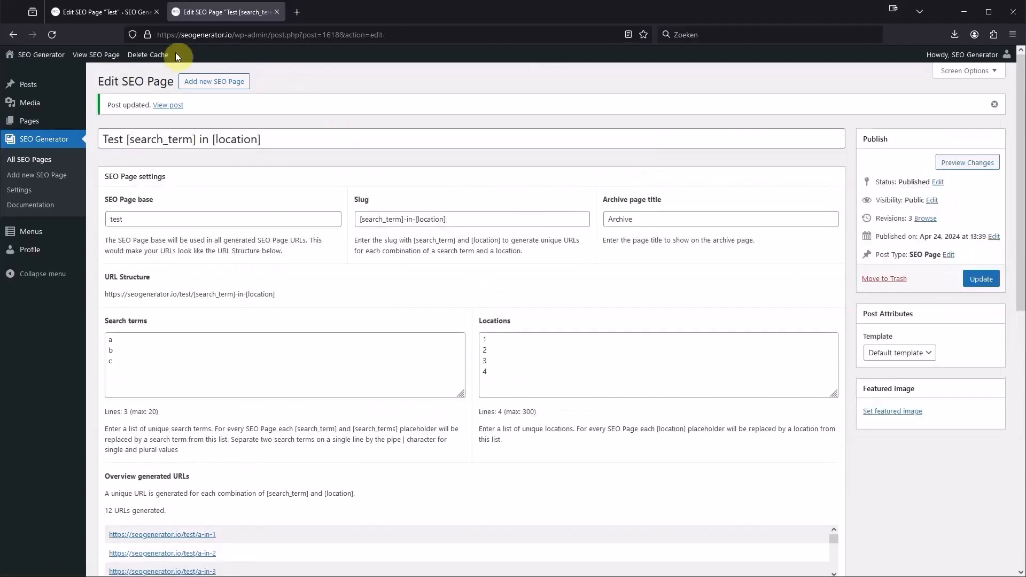
View the generated a-in-1 page and the following a-in-2 page to check their titles and navigation links.
left_click(174, 535)
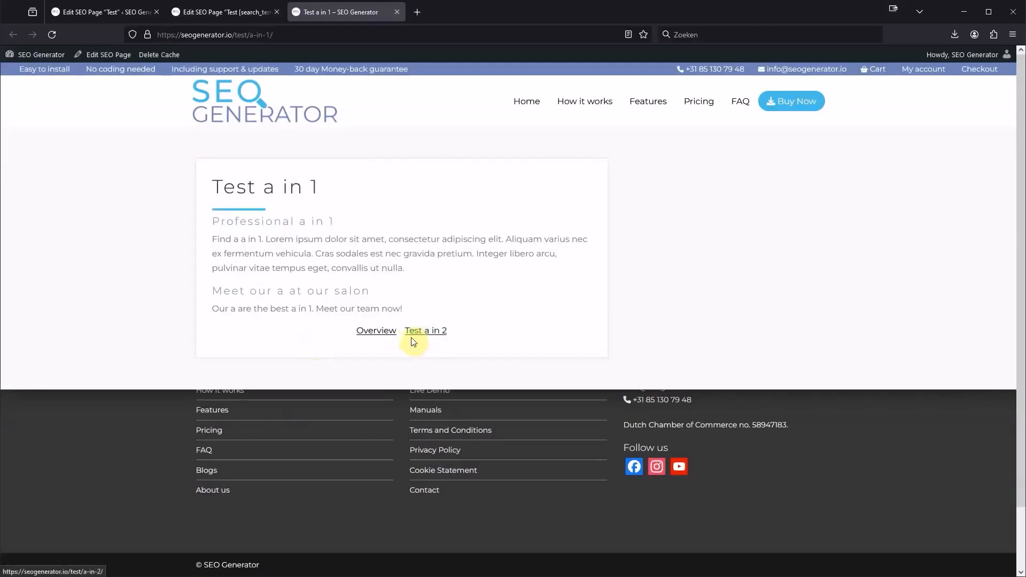
left_click_drag(269, 188, 332, 187)
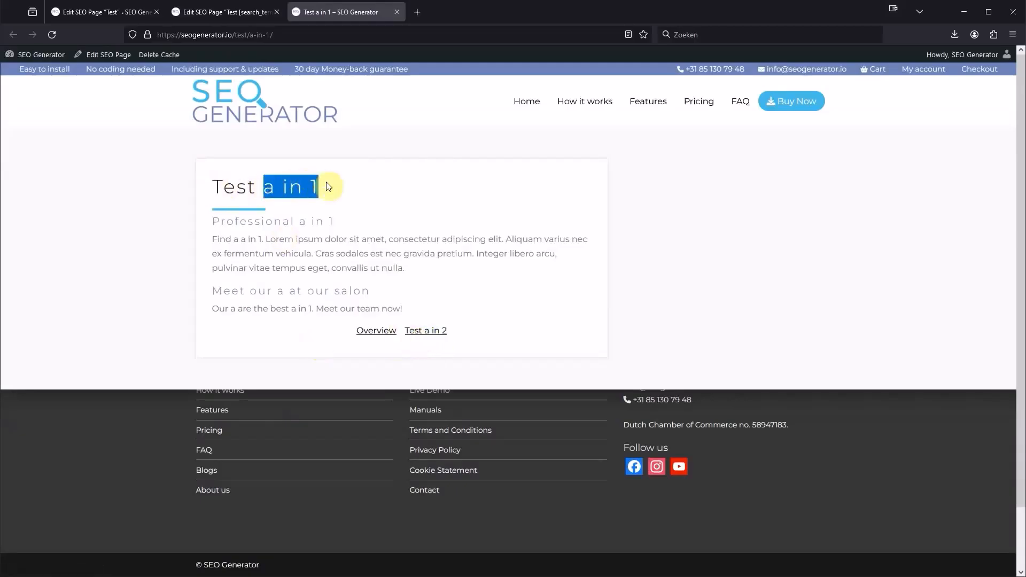
left_click(428, 330)
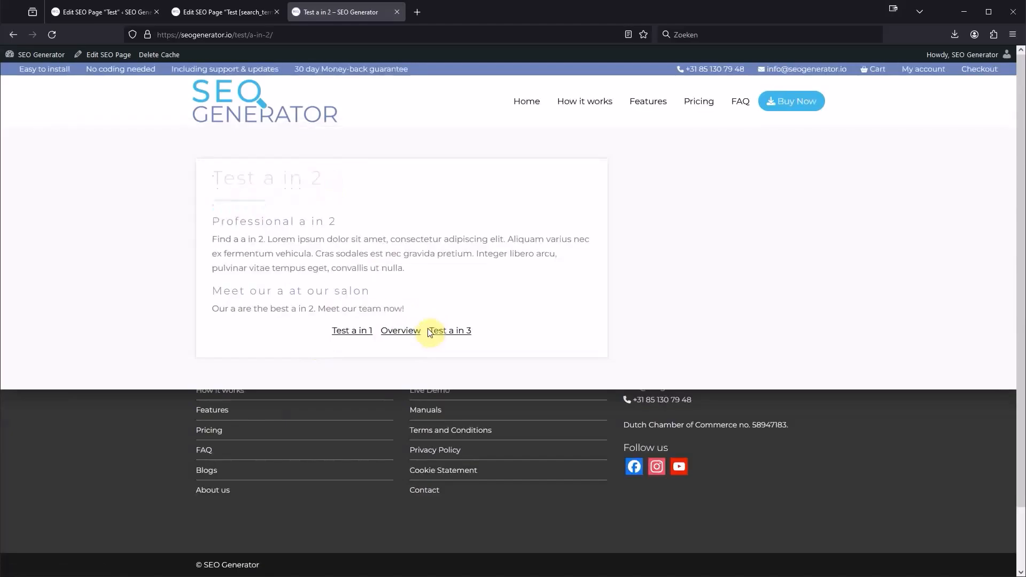